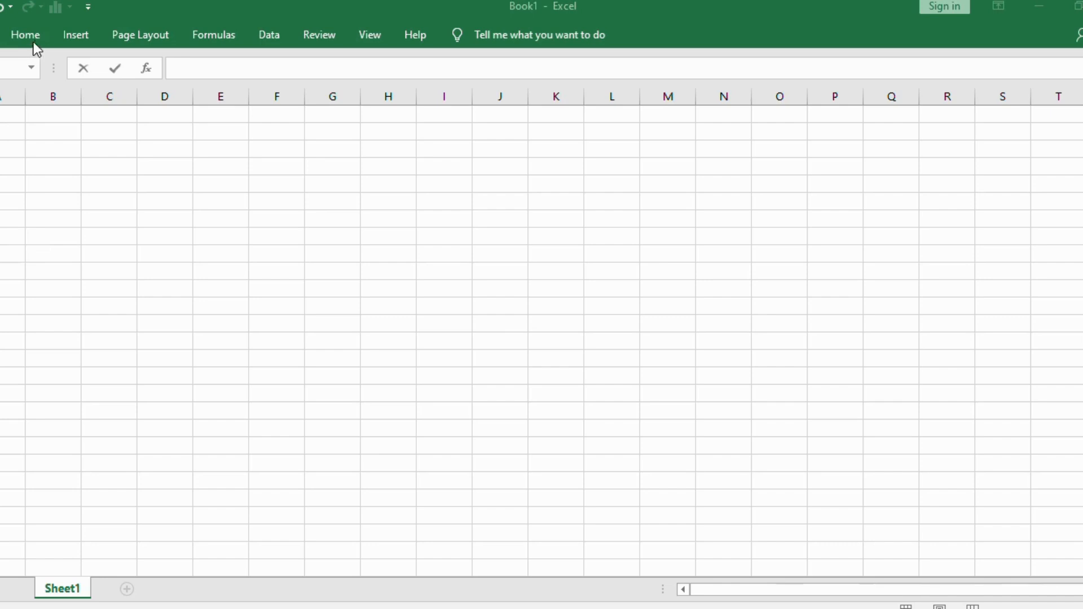
Add two new blank worksheets after Sheet1 and switch between the sheets
click(8, 120)
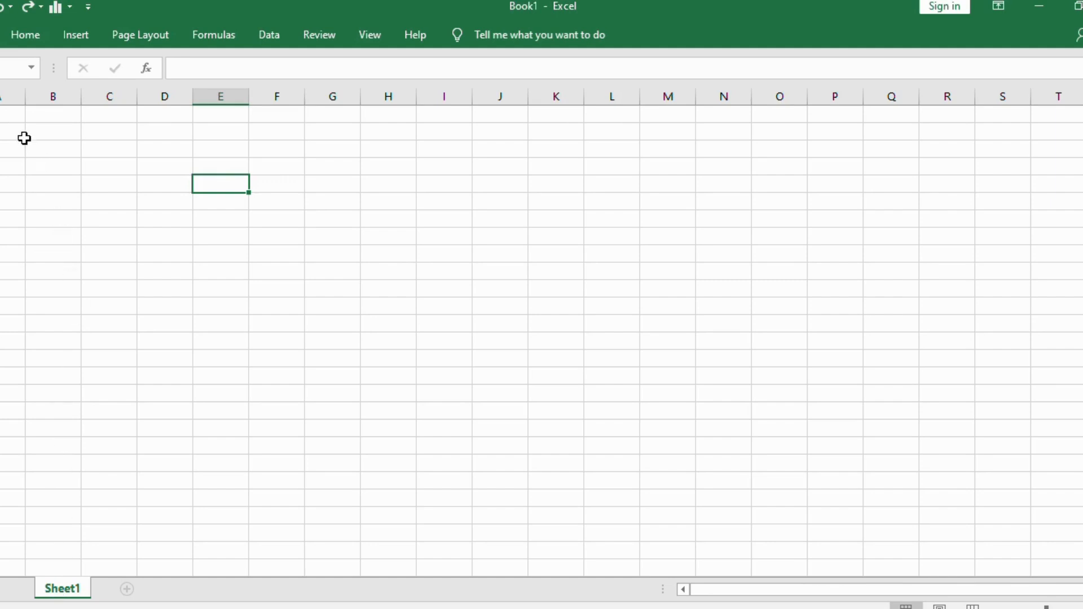
click(127, 590)
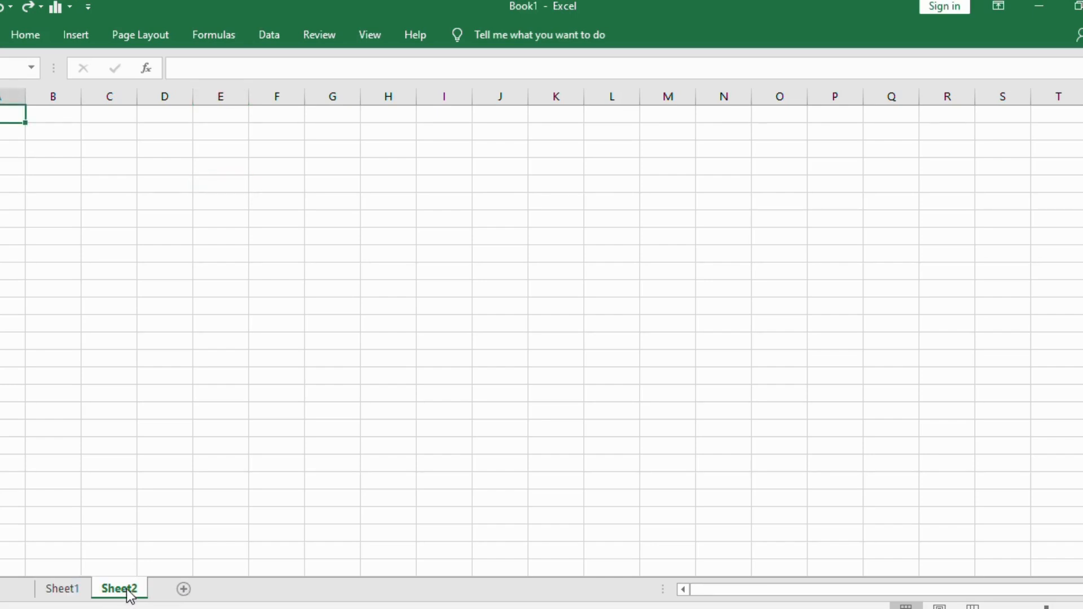
click(183, 590)
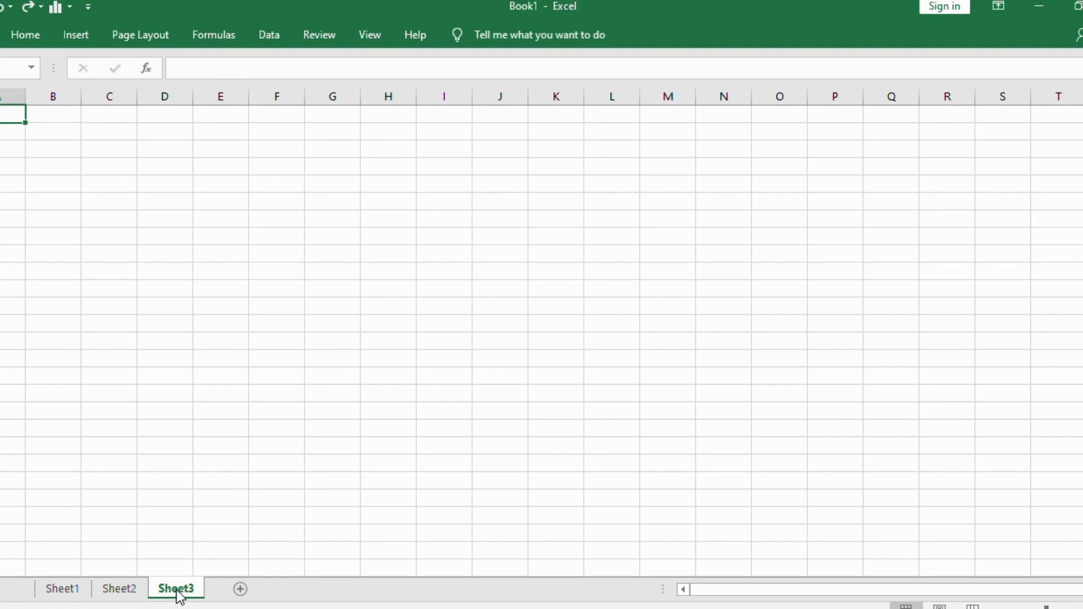
click(75, 591)
click(122, 590)
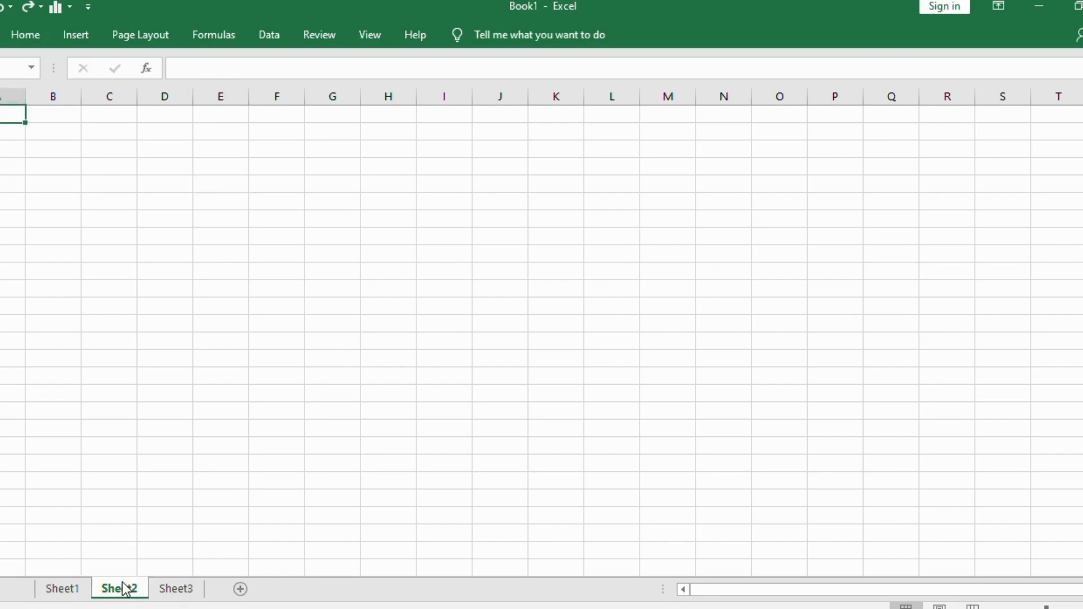
click(169, 591)
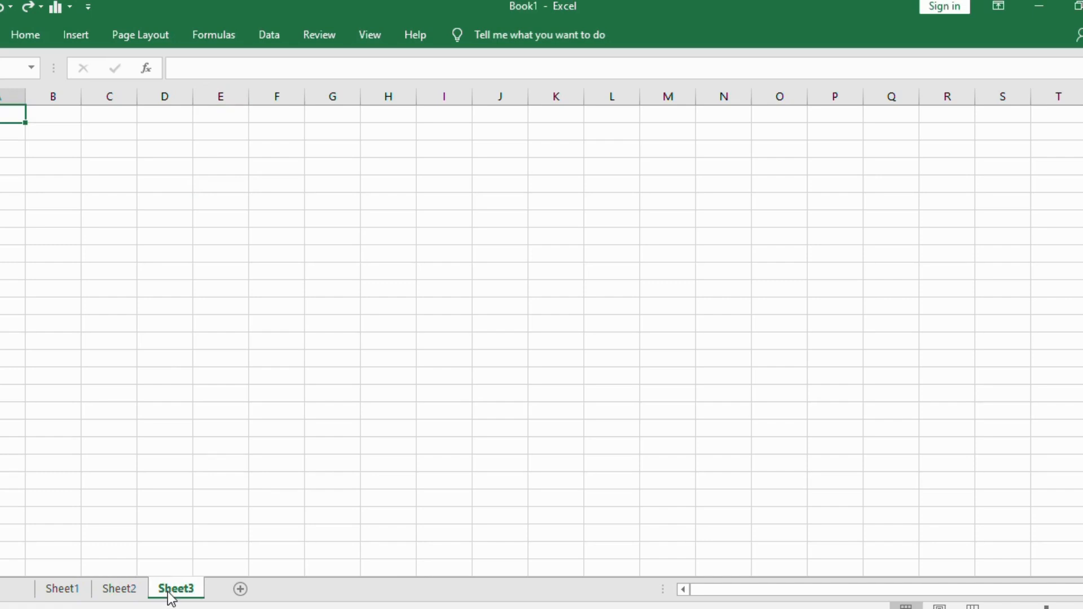
Rename the worksheet Sheet1 to "Task 1" and return to it
click(63, 590)
right_click(64, 591)
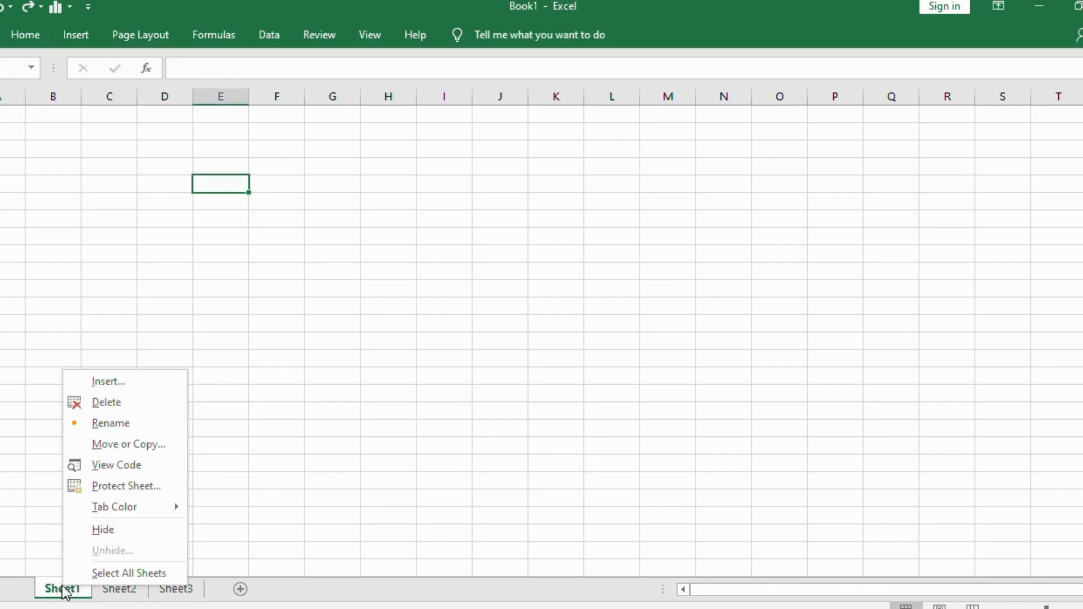
click(114, 425)
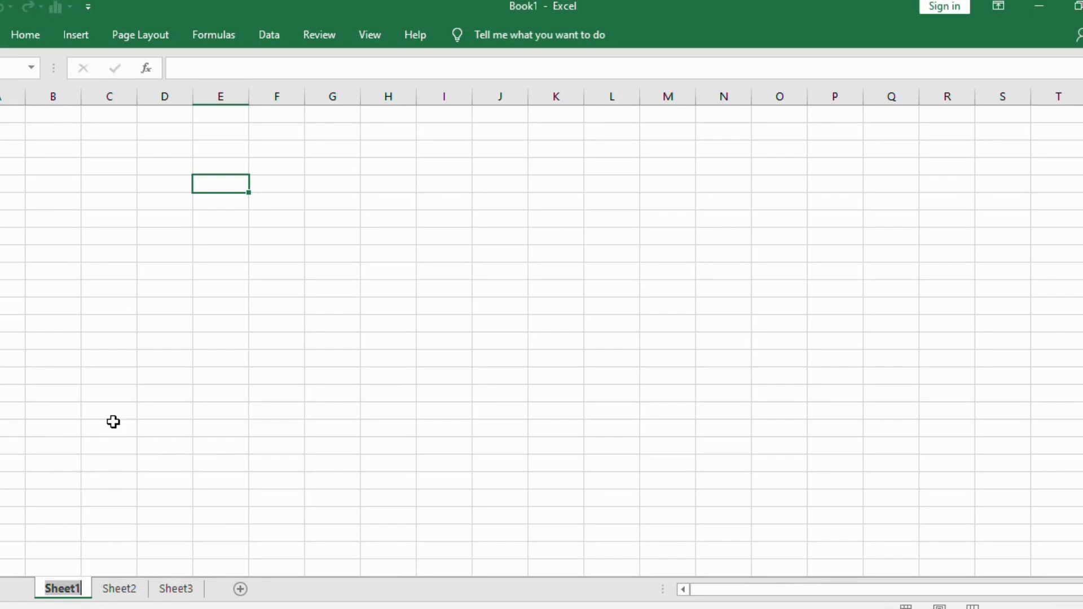
text(T)
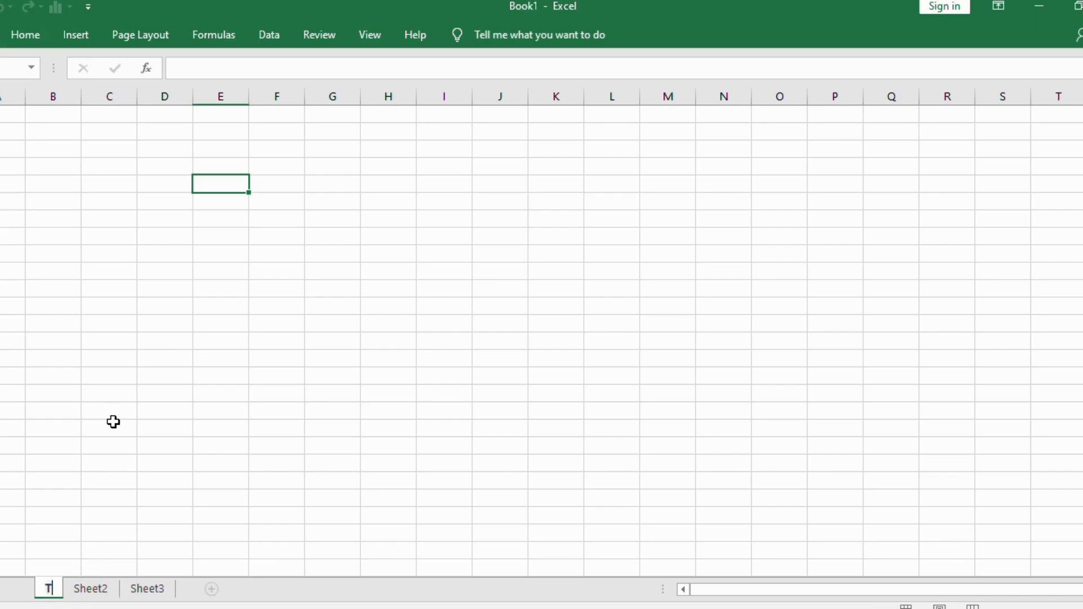
text(ask 1)
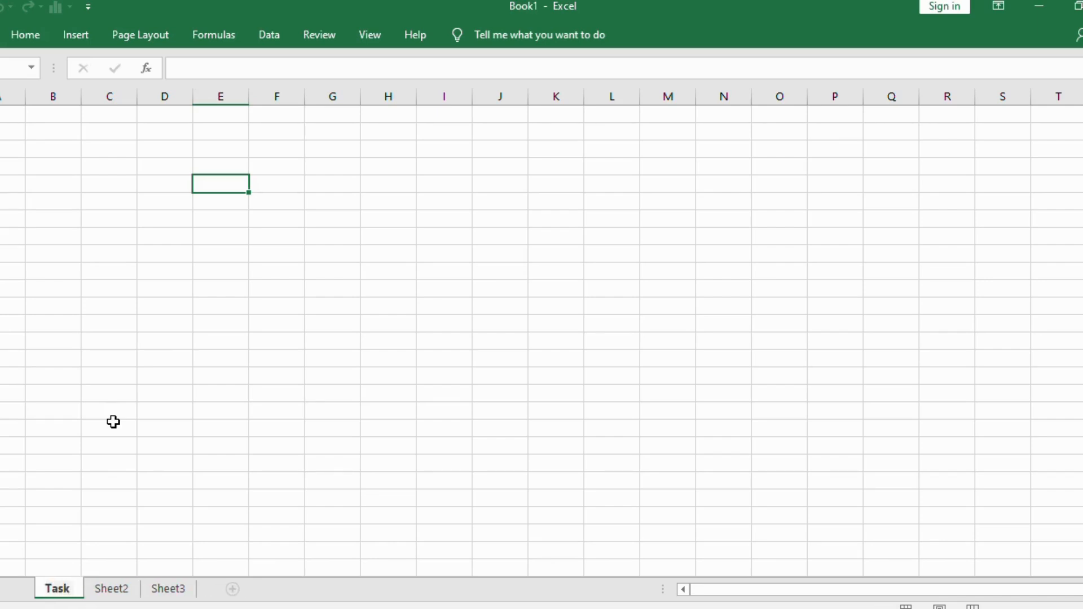
click(117, 590)
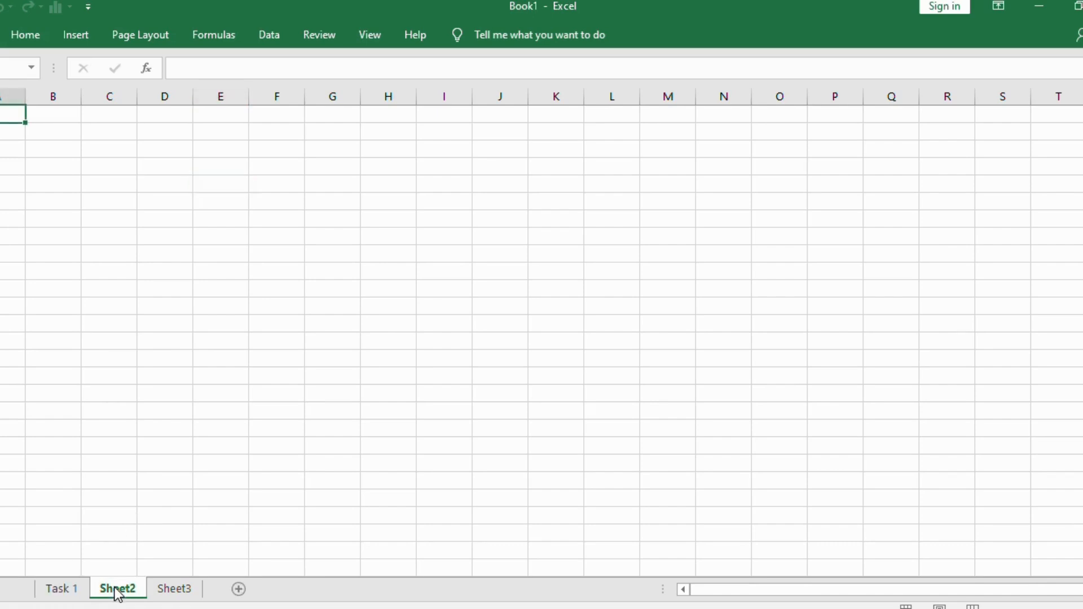
click(70, 592)
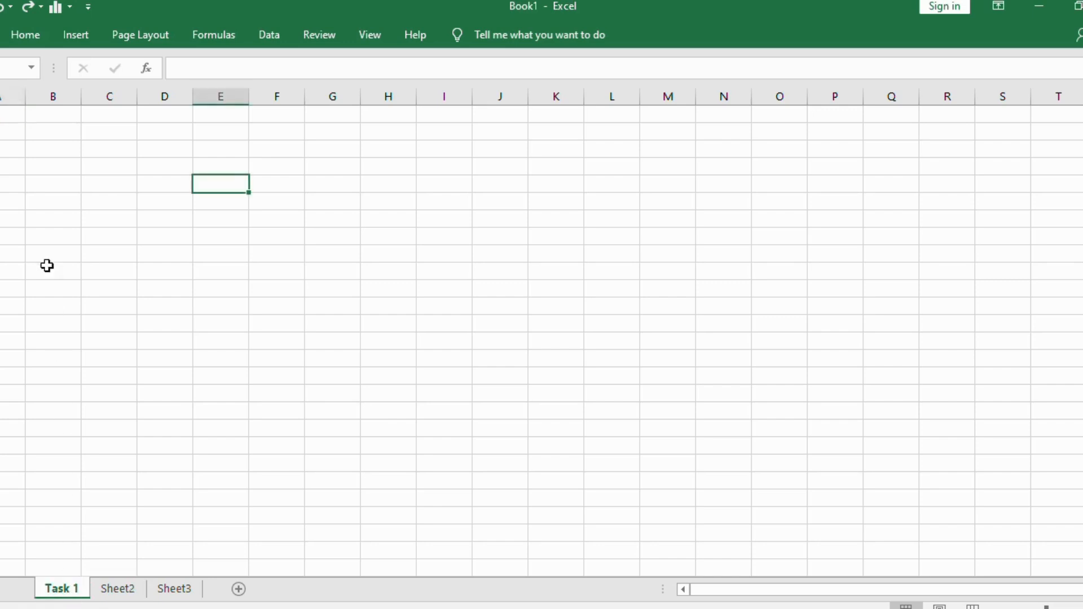
click(35, 39)
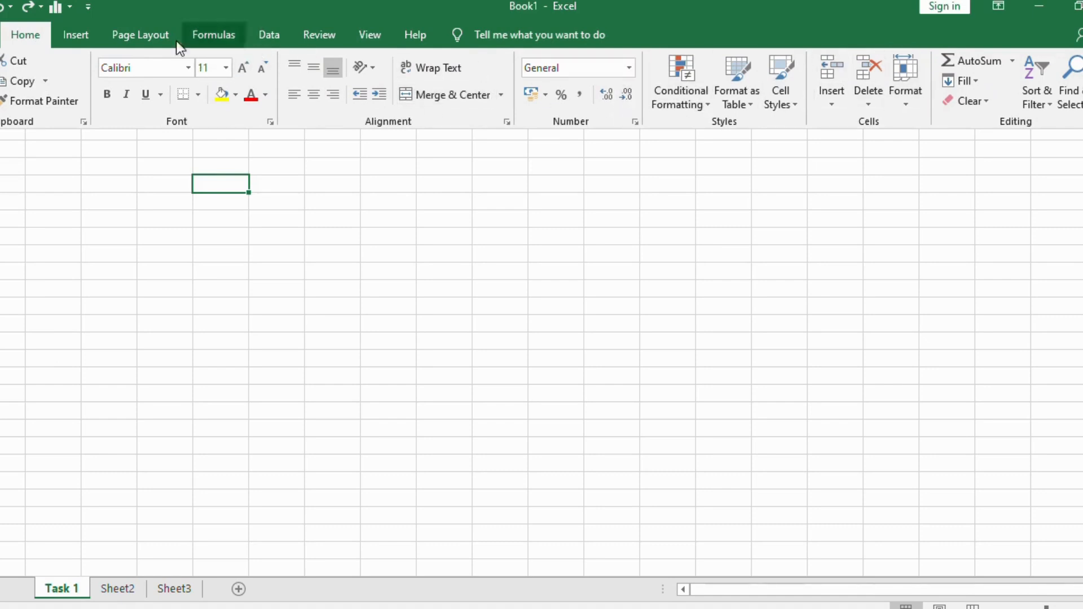
click(86, 38)
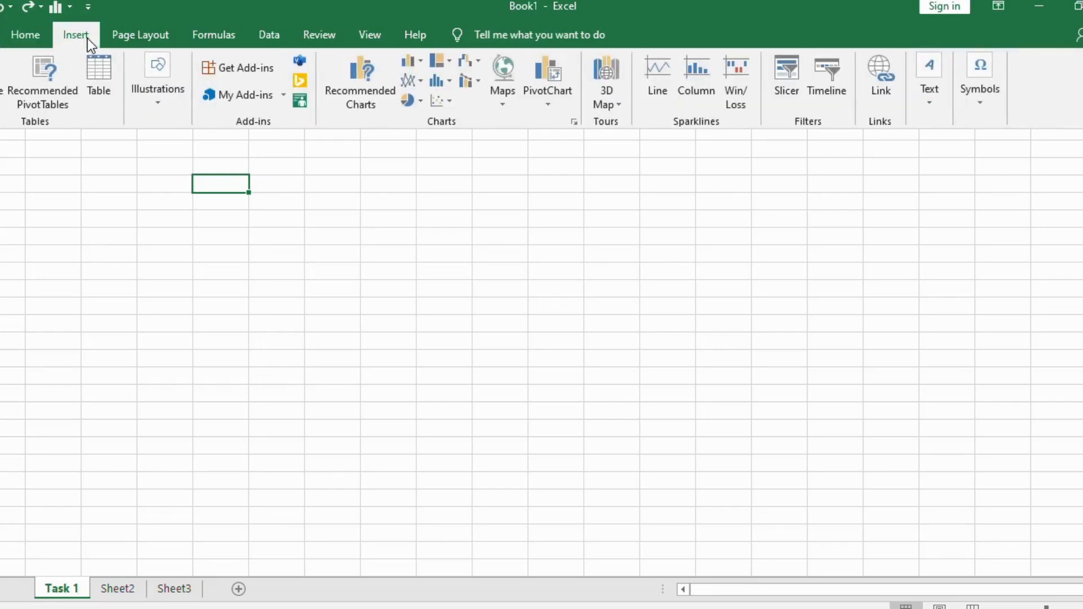
click(127, 36)
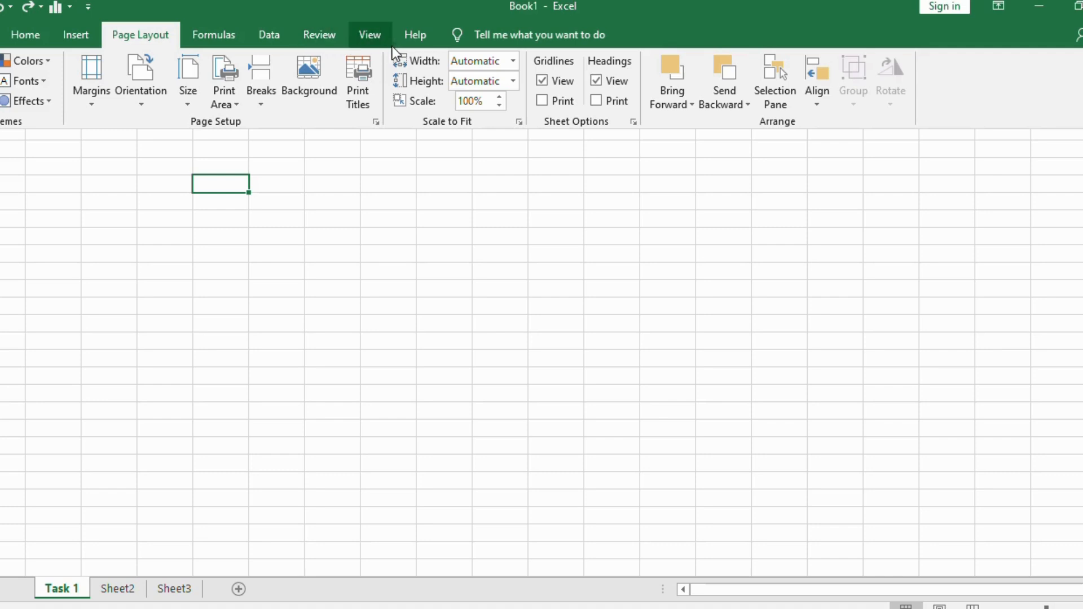
click(13, 34)
click(56, 223)
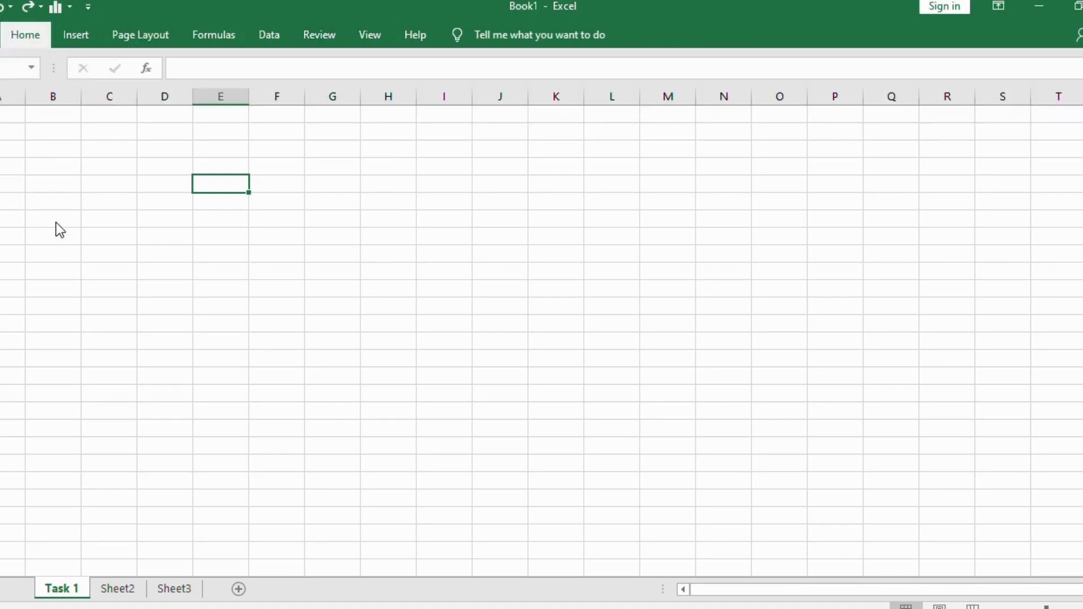
click(8, 112)
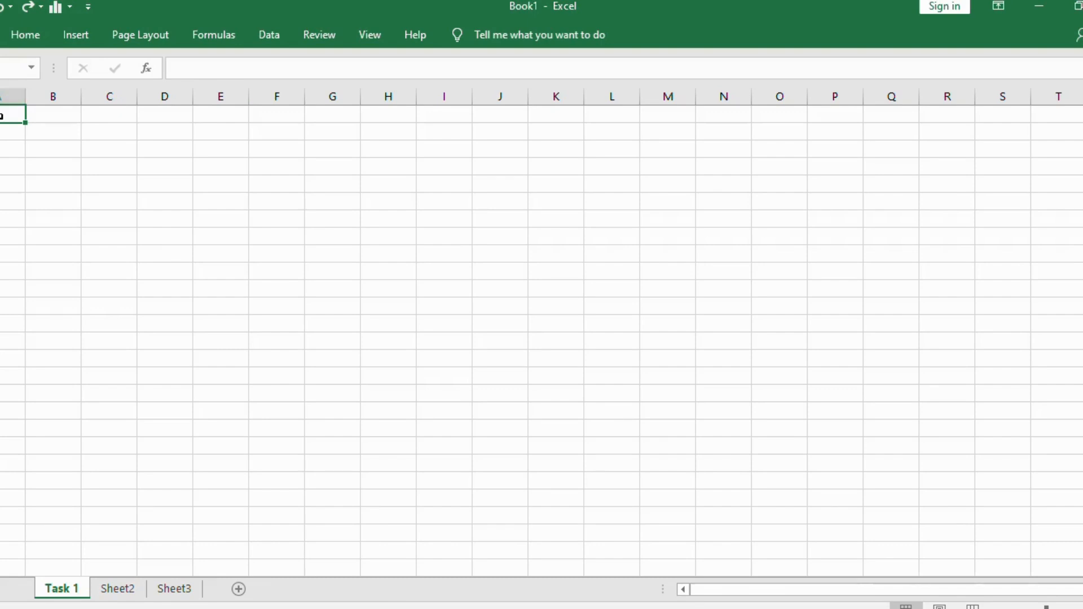
click(36, 116)
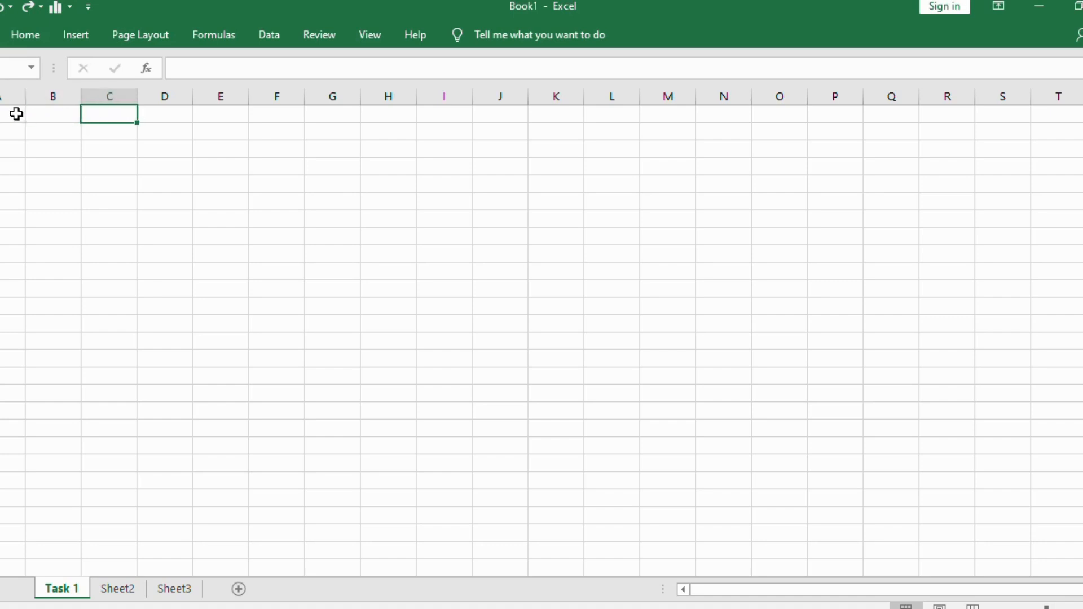
click(14, 113)
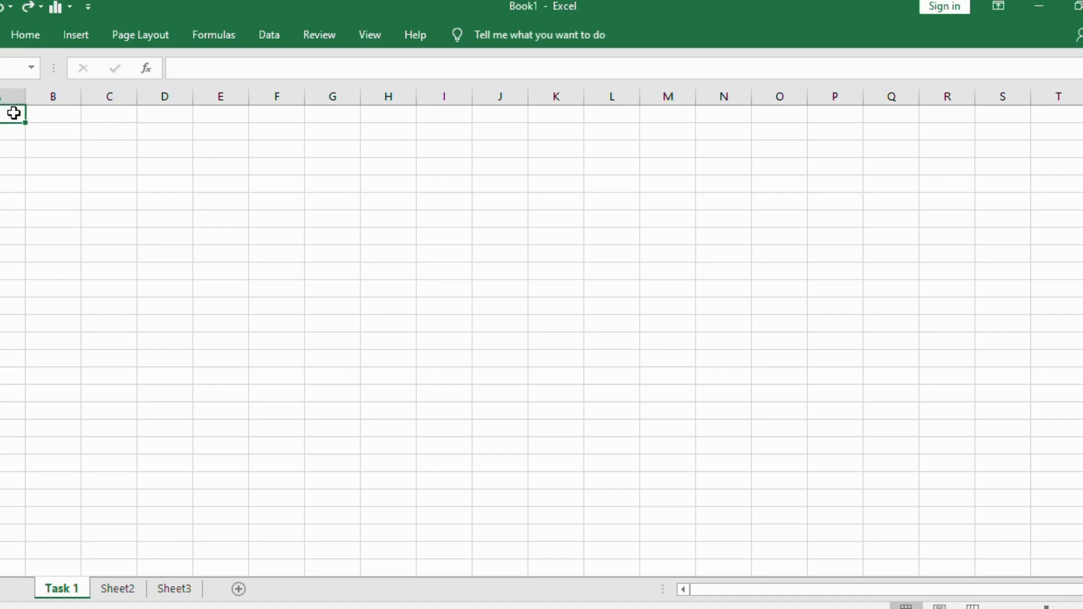
click(6, 150)
Switch to the open workbook Practice Workbook v3.0
mouse_move(761, 608)
click(747, 587)
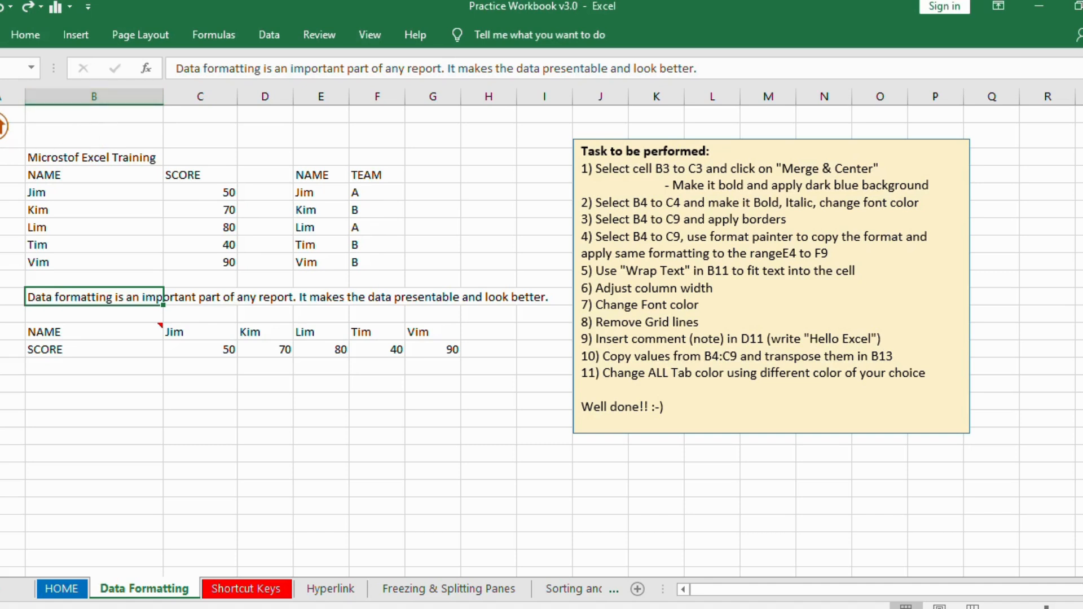
click(80, 152)
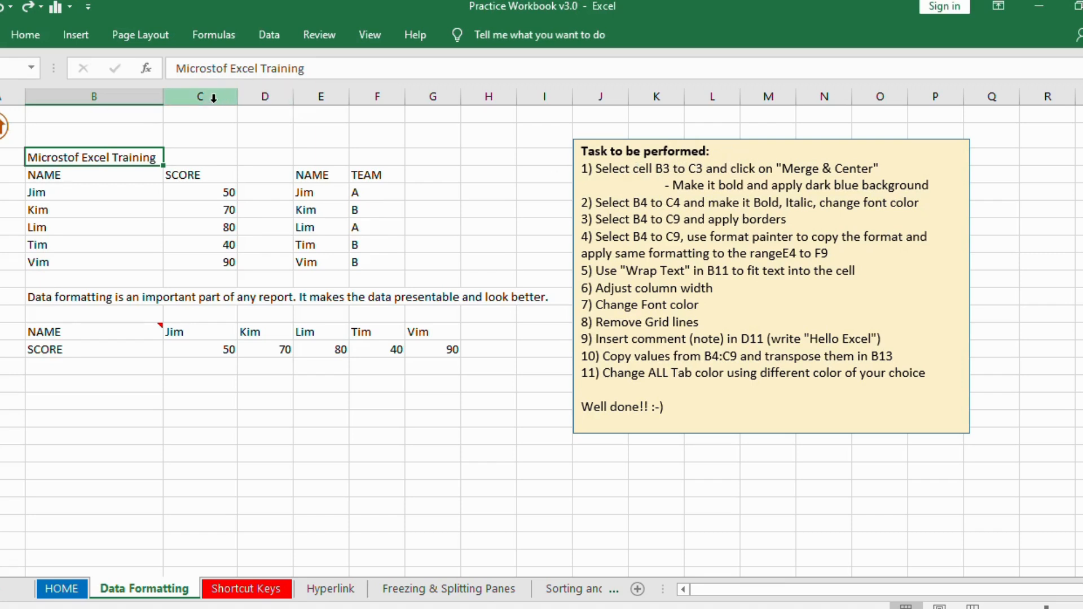
click(208, 155)
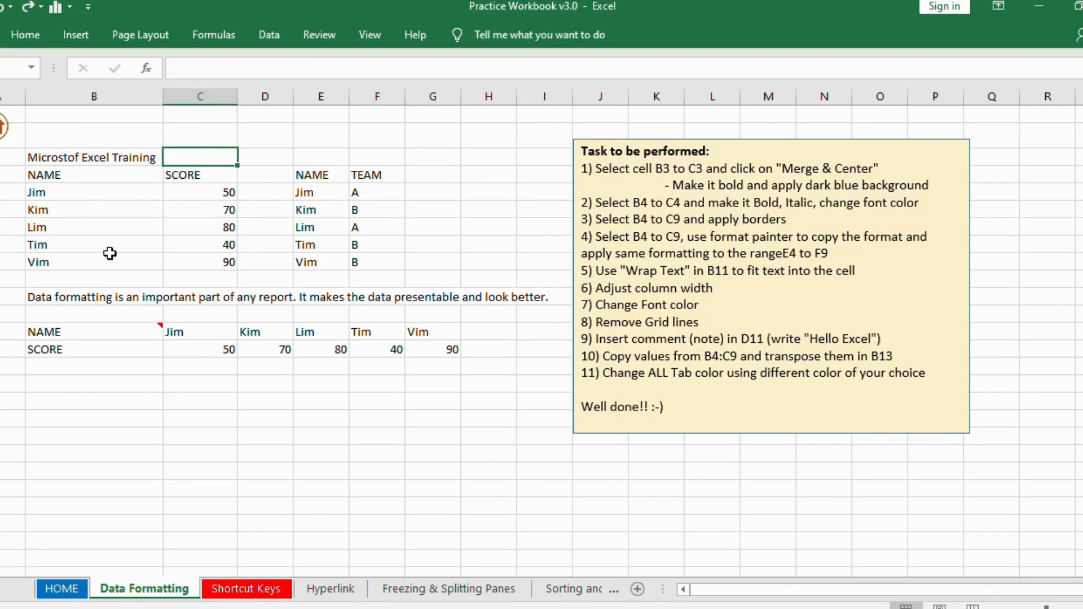
click(112, 157)
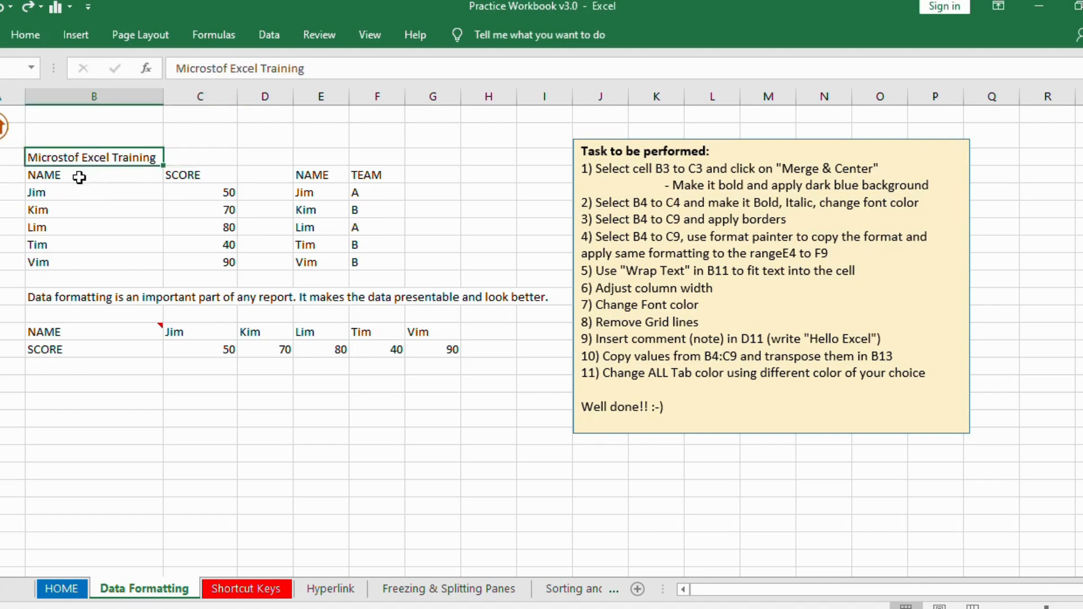
drag(79, 178, 197, 260)
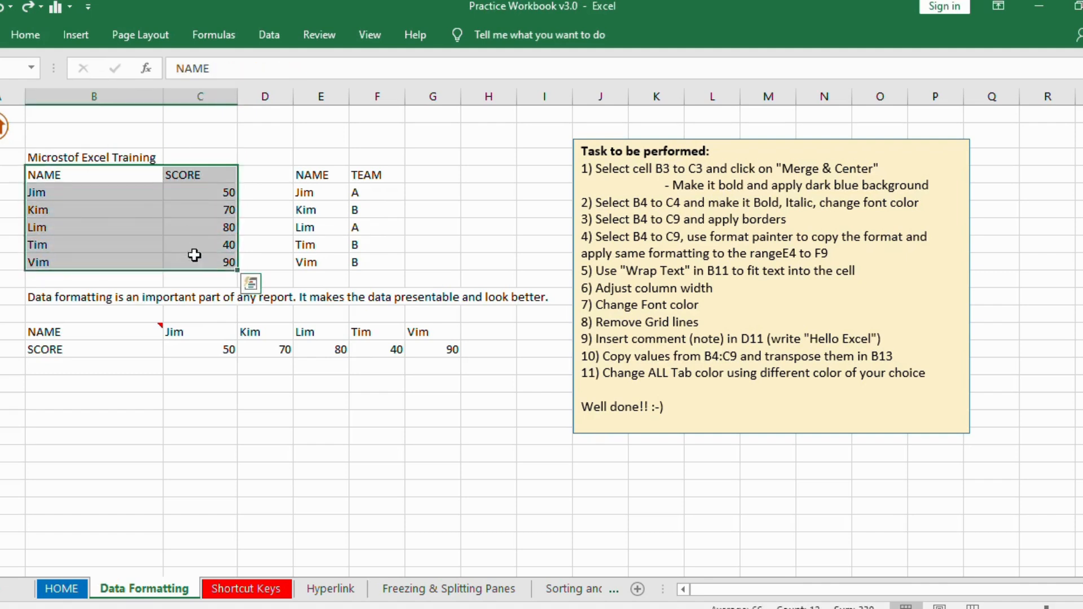
click(80, 153)
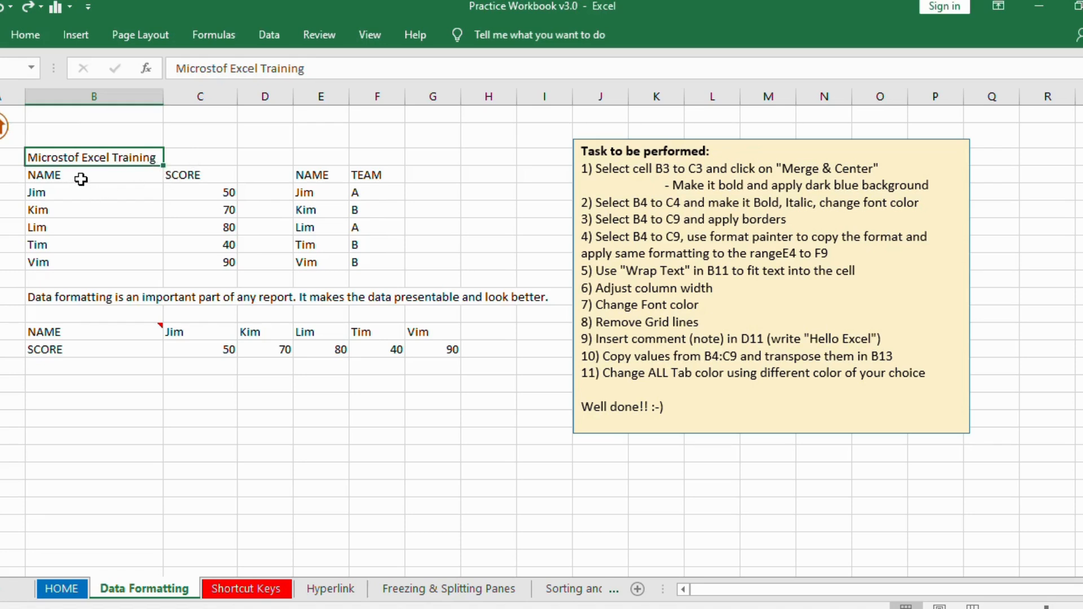
drag(81, 179, 186, 251)
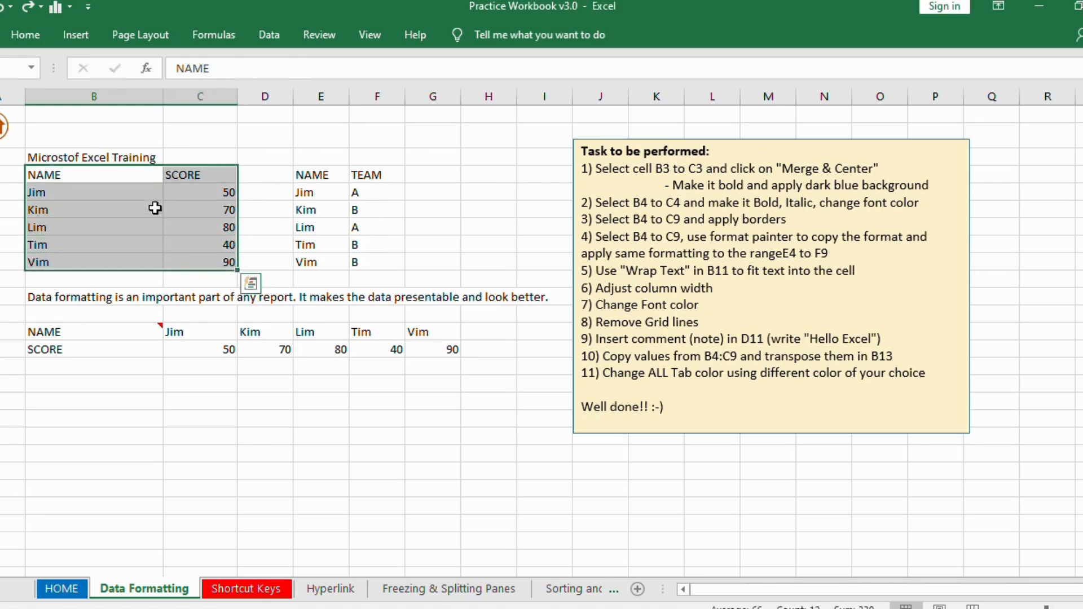
Merge and center the title "Microstof Excel Training" across cells B3 to C3
drag(135, 159, 176, 158)
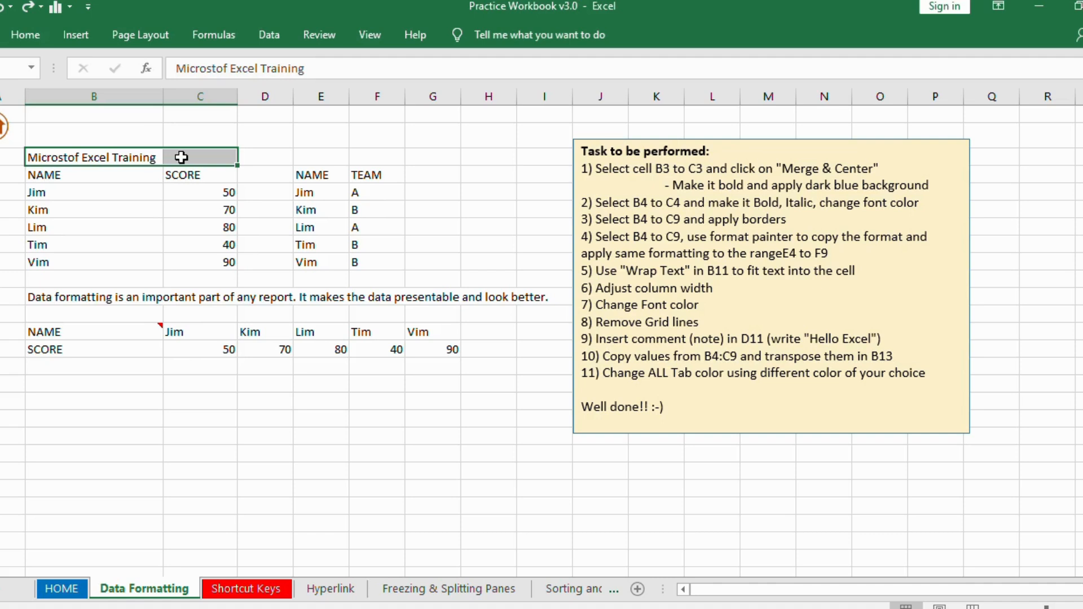
click(40, 41)
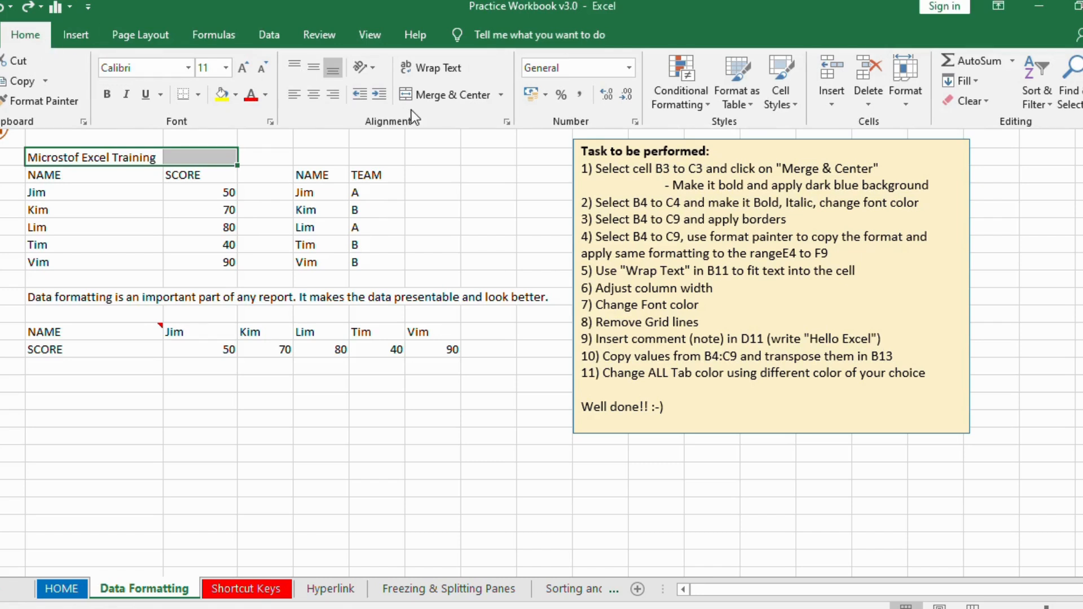
click(452, 96)
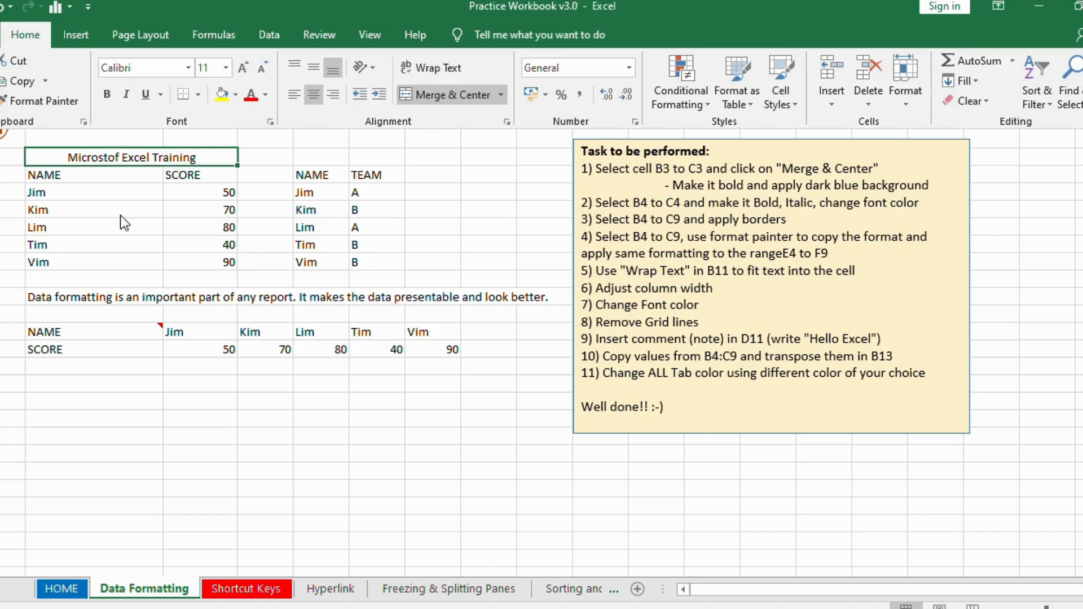
key(ctrl+F1)
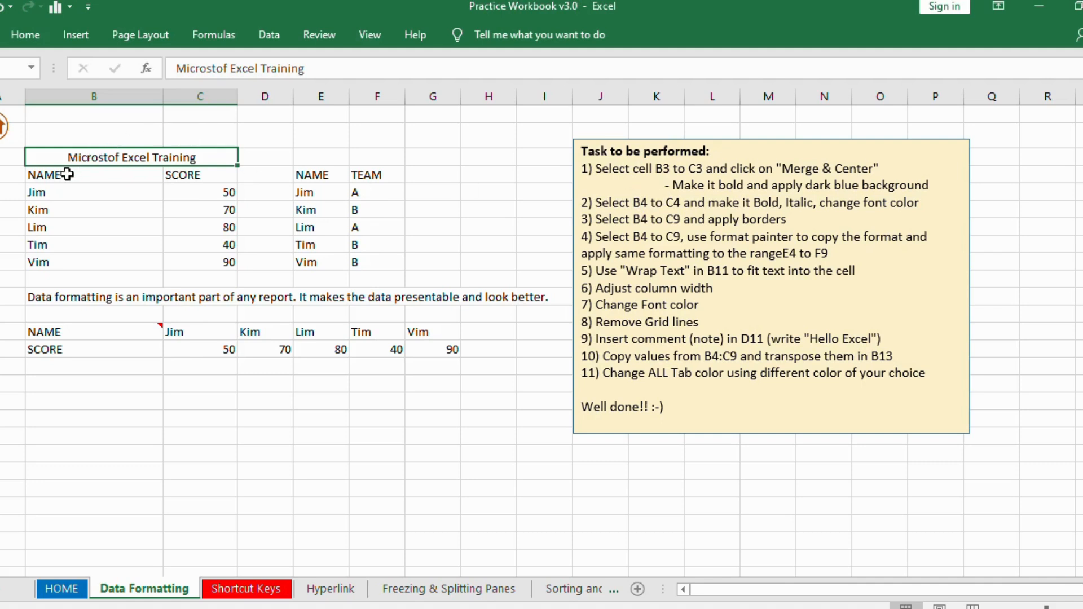
Format the NAME and SCORE headers in B4:C4 as bold and italic with a red font color
drag(67, 174, 182, 174)
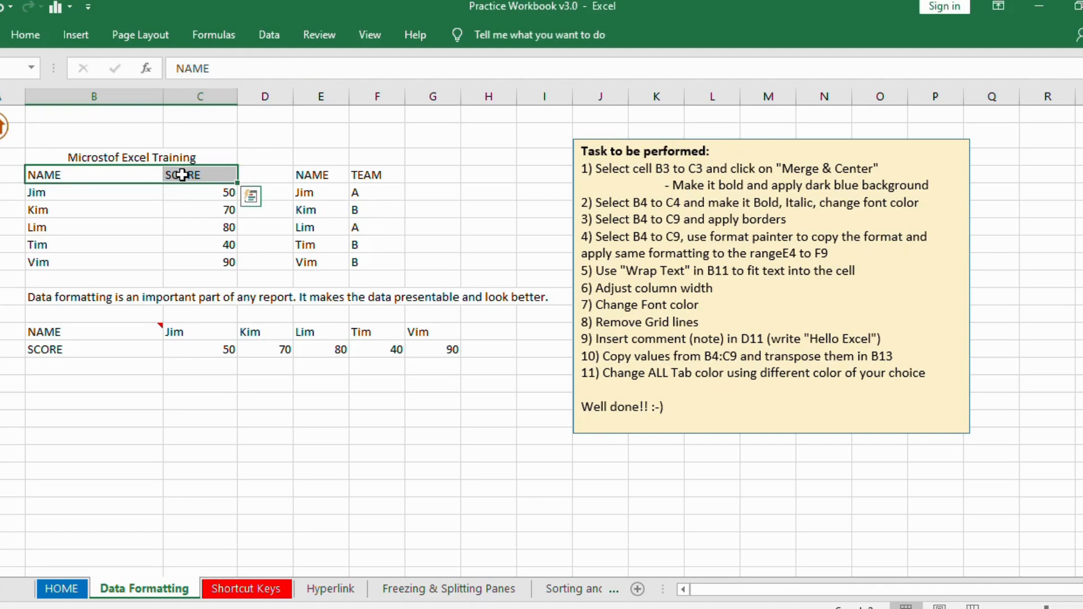
click(31, 37)
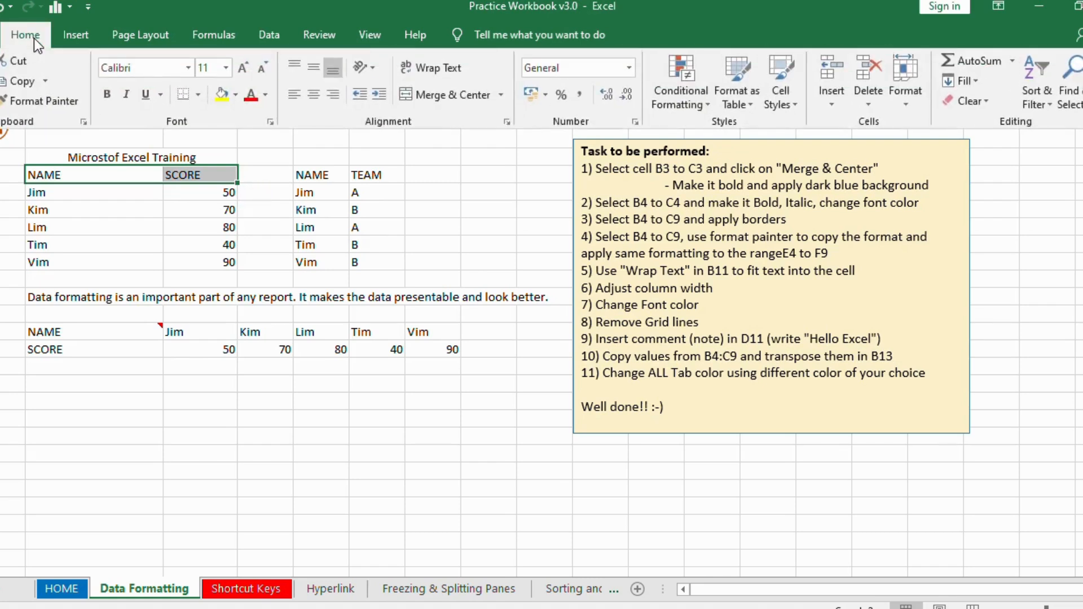
click(106, 92)
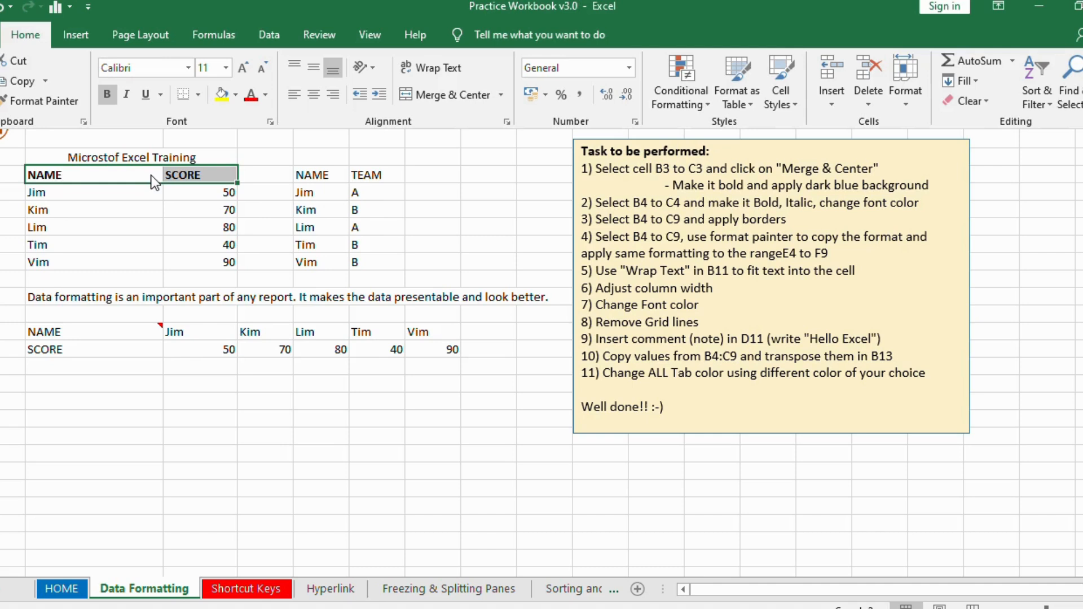
click(128, 99)
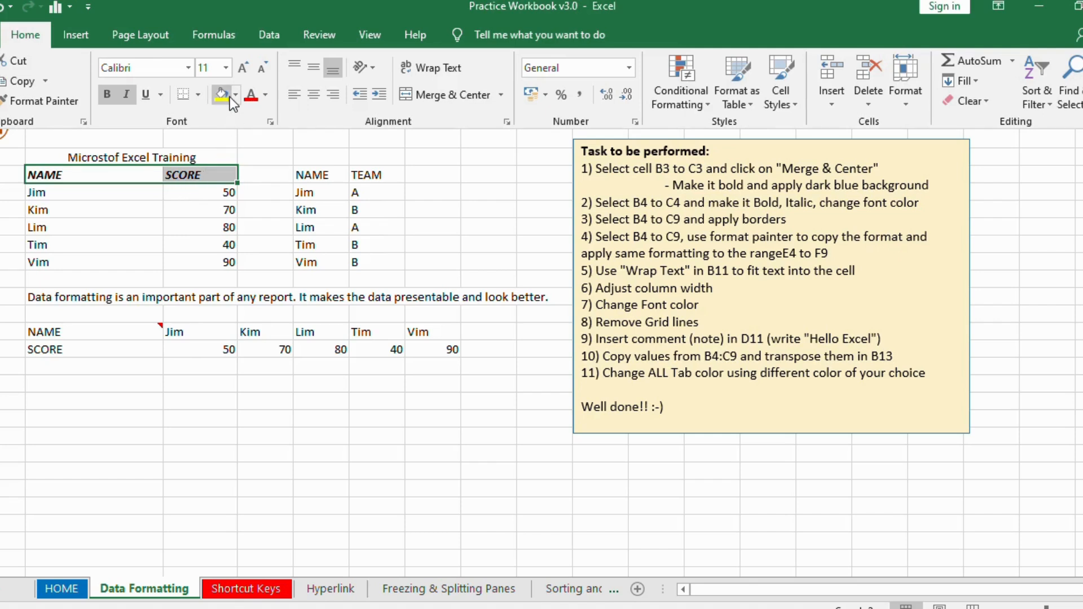
click(265, 96)
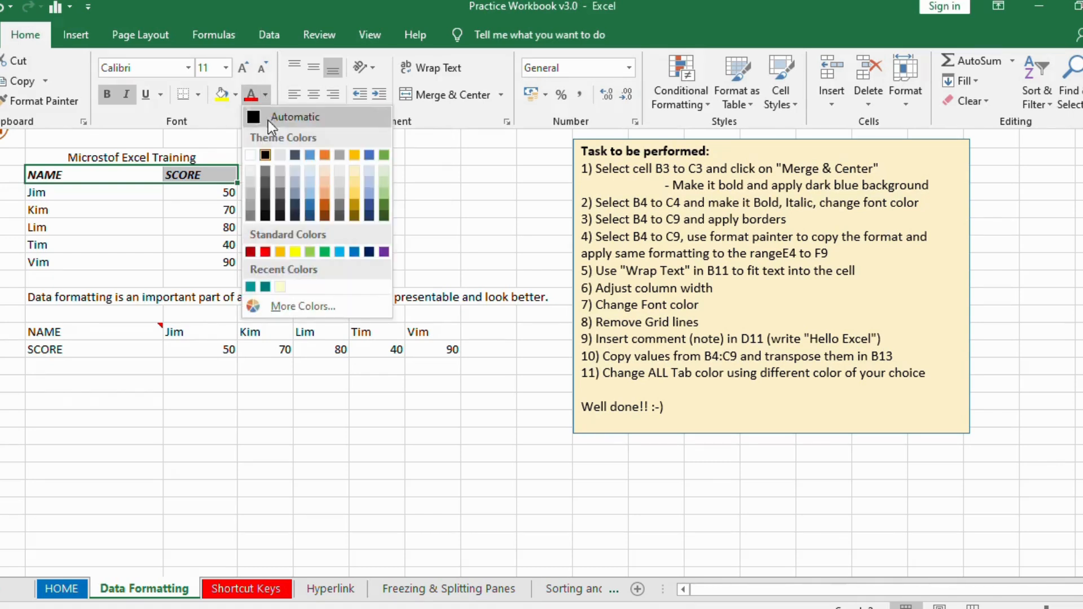
click(265, 251)
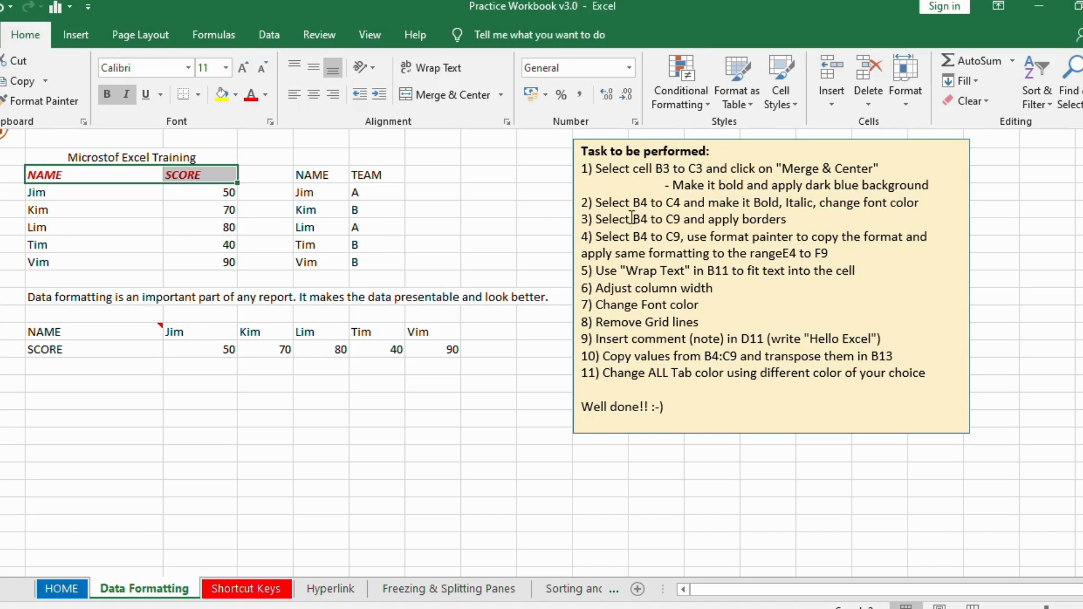
key(ctrl+F1)
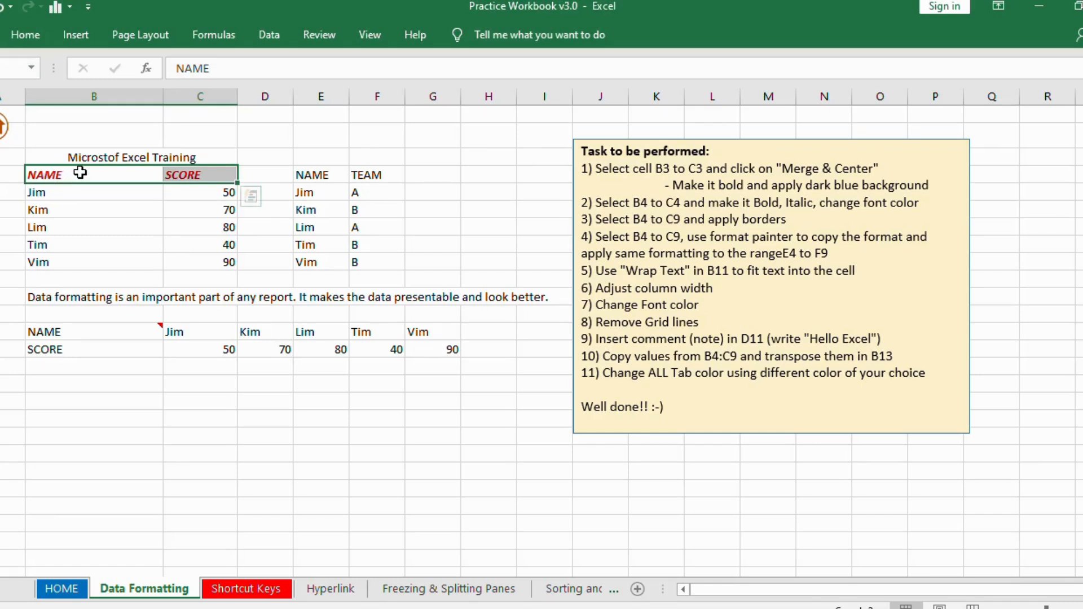
Apply All Borders to the NAME and SCORE table in B4:C9
drag(80, 172, 207, 260)
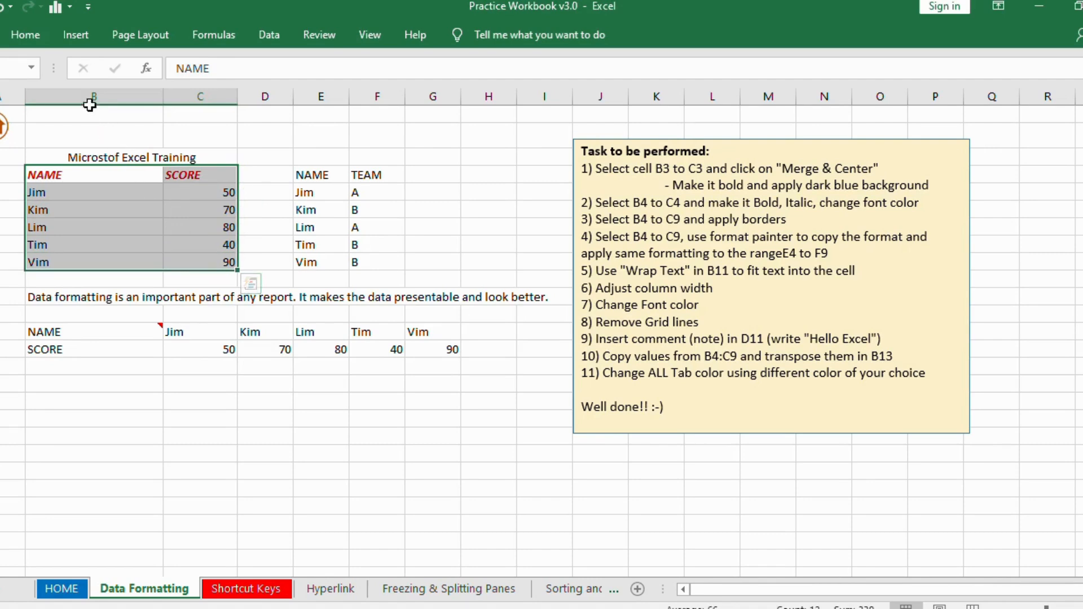
click(25, 35)
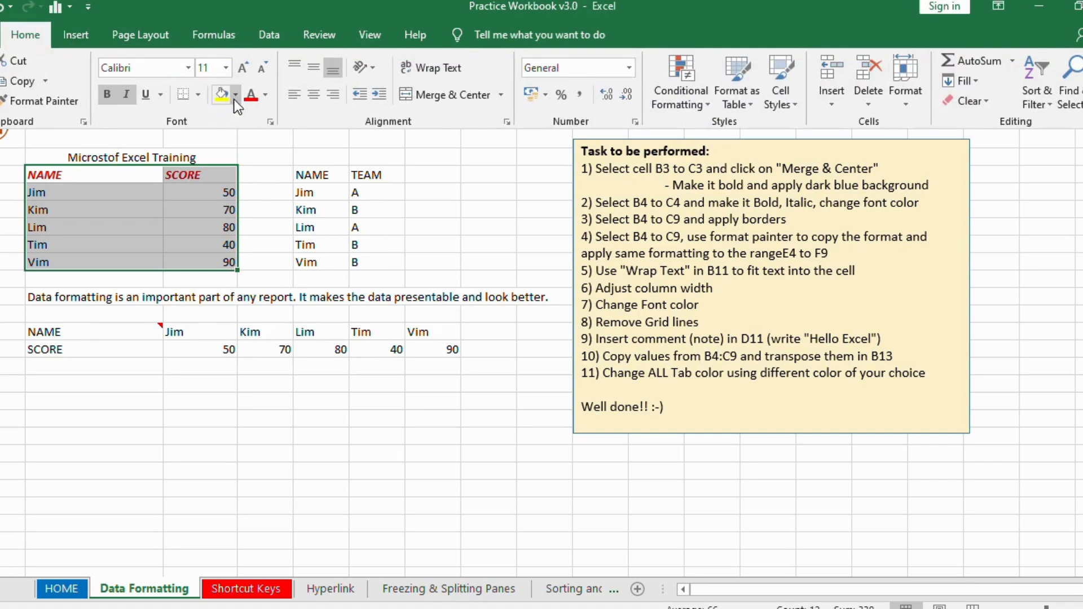
click(198, 95)
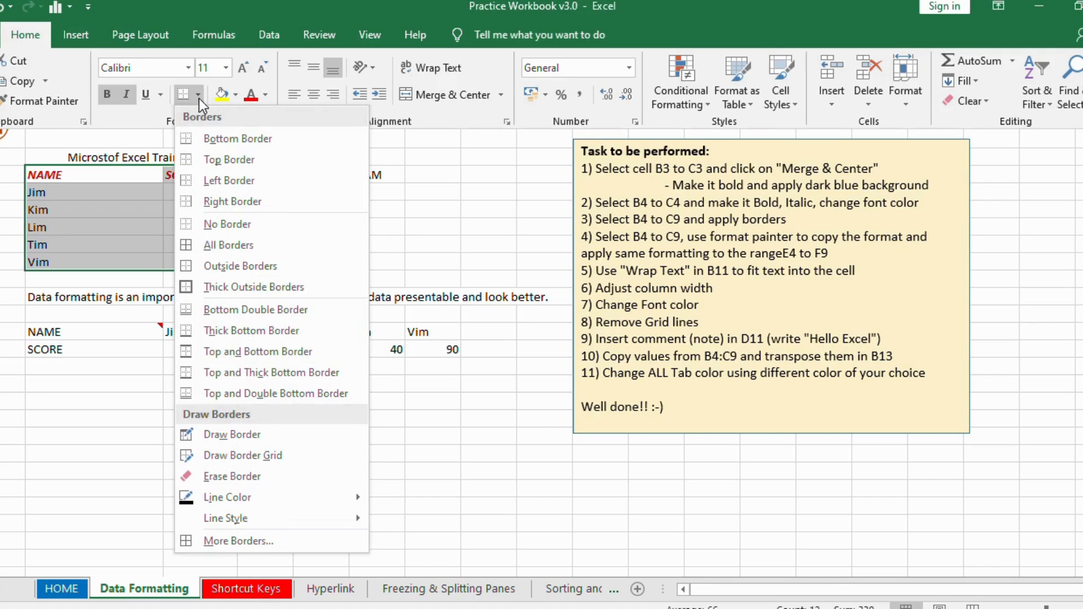
click(236, 246)
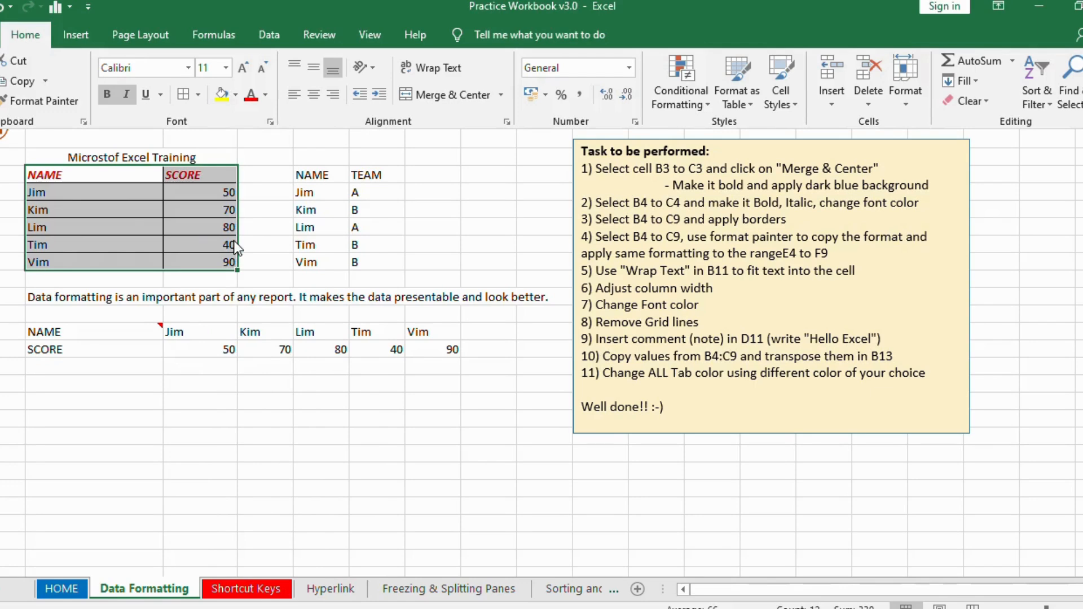
click(260, 215)
Clear the contents of the existing transposed NAME and SCORE table in B13:G14
click(85, 184)
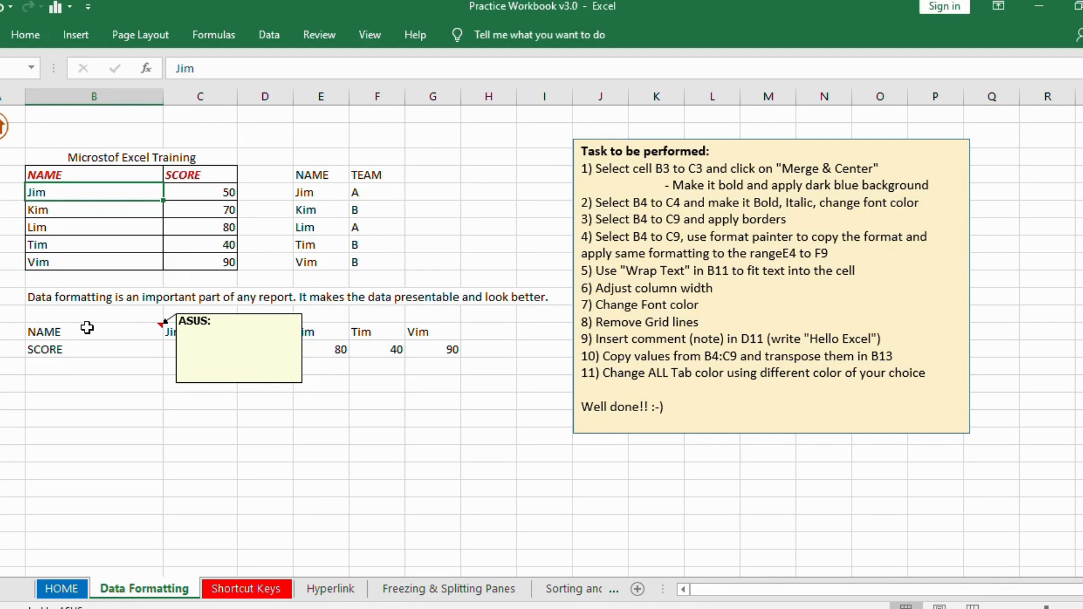
drag(87, 328, 439, 351)
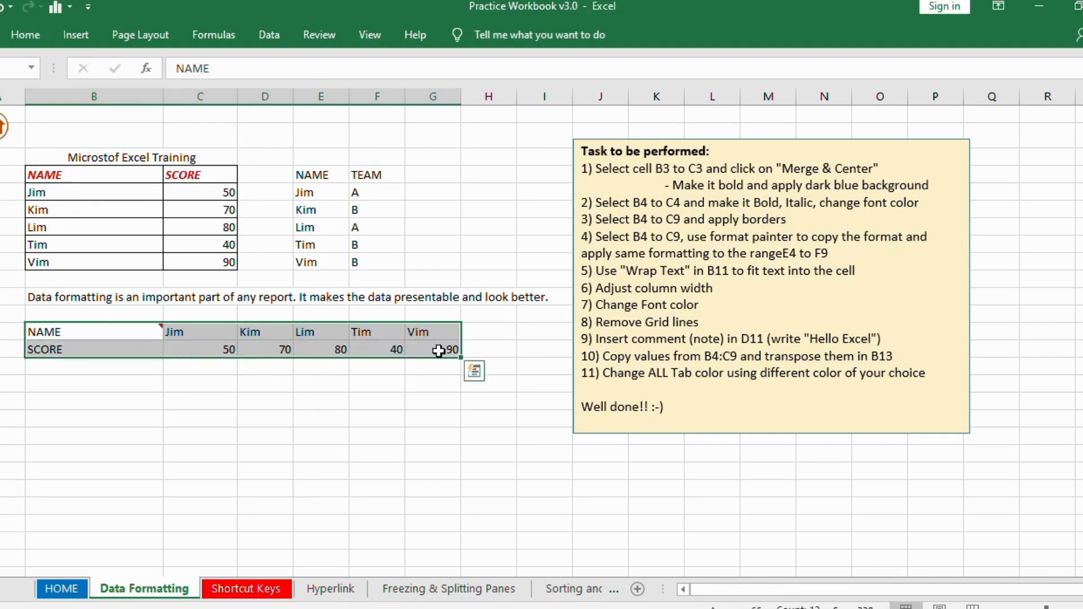
key(Delete)
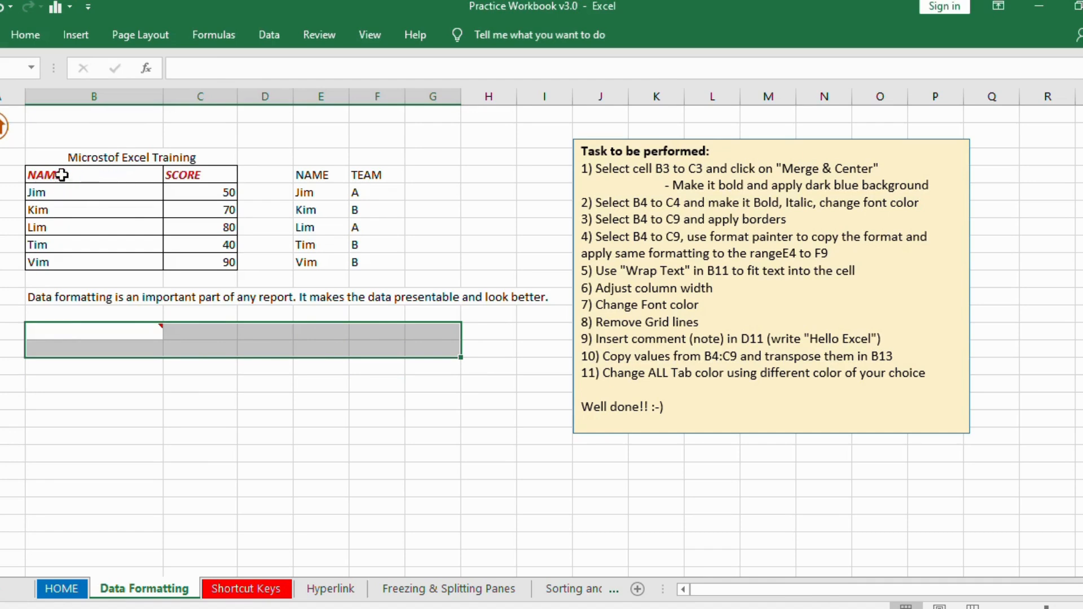
Copy the formatting of B4:C9 to the NAME and TEAM table in E4:F9 with Format Painter
drag(59, 177, 200, 265)
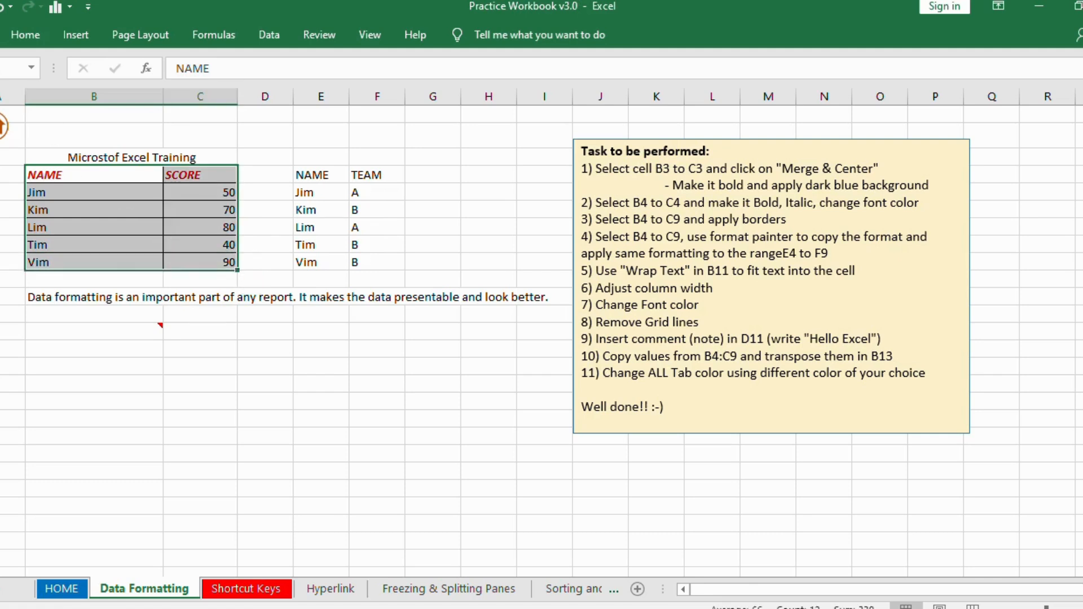
click(16, 38)
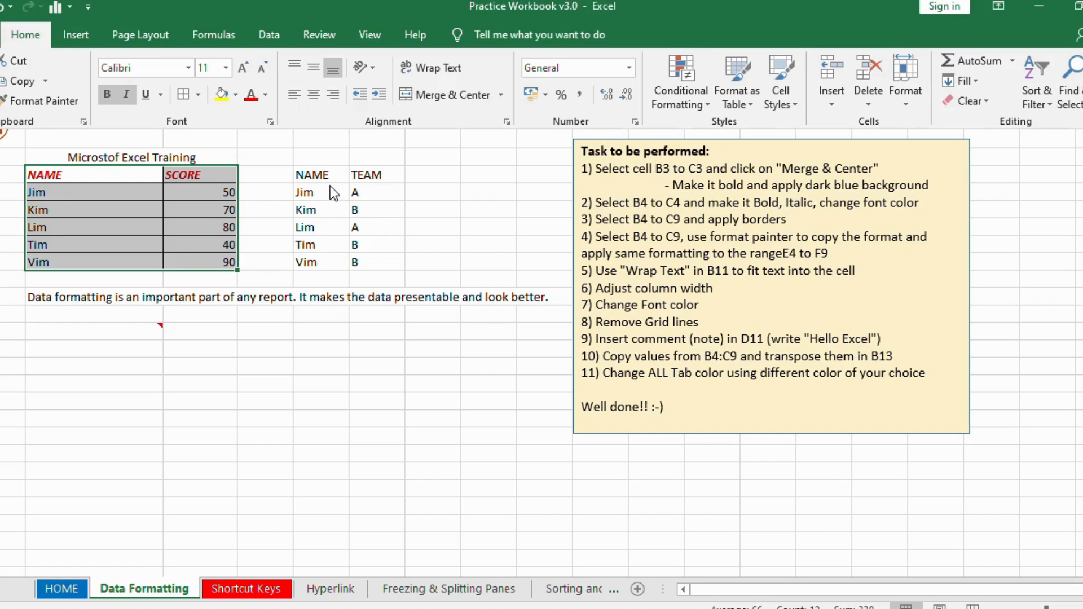
click(36, 96)
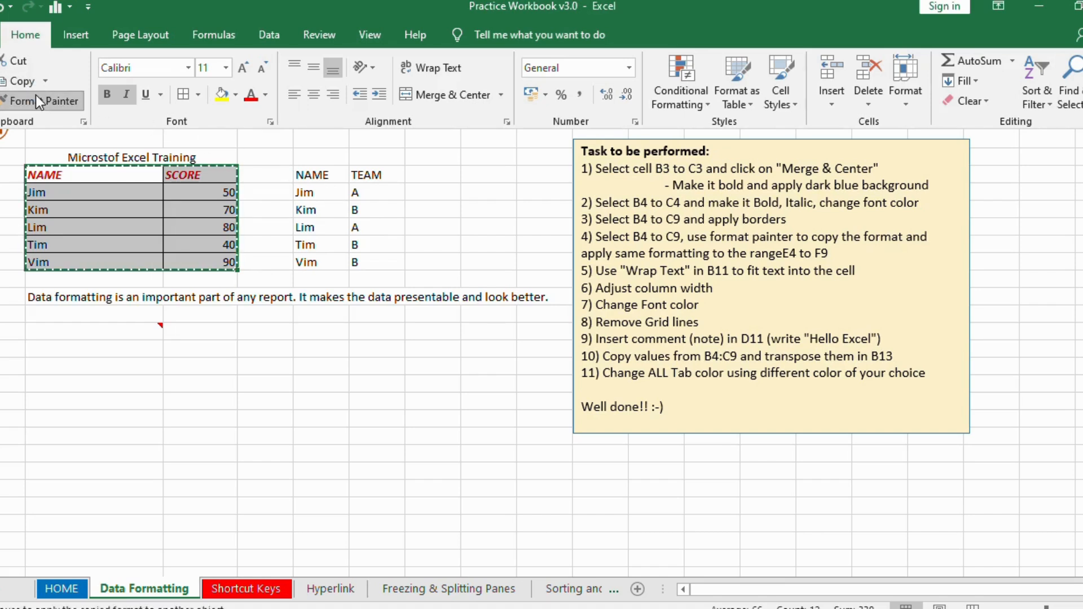
click(311, 176)
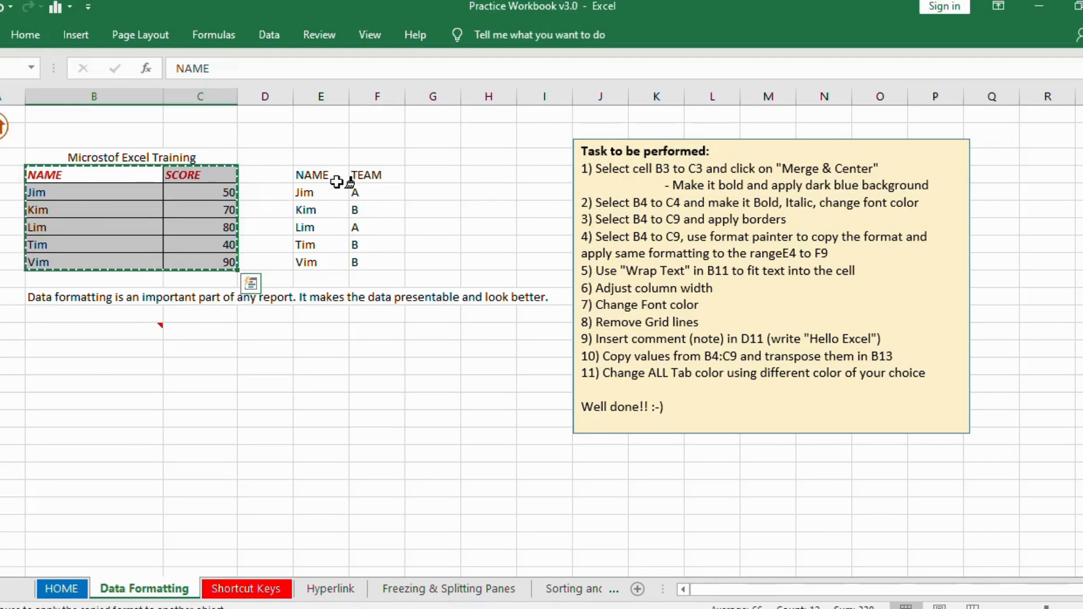
mouse_move(307, 174)
mouse_down()
mouse_move(374, 220)
mouse_move(383, 258)
mouse_up()
click(430, 249)
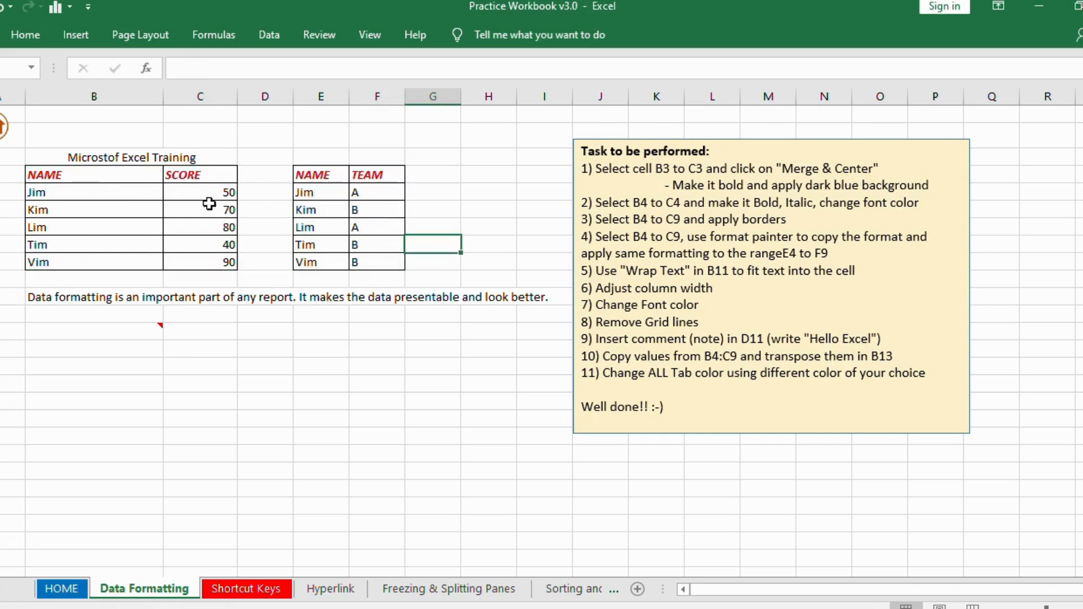
Wrap the text of the data formatting sentence in cell B11
click(15, 35)
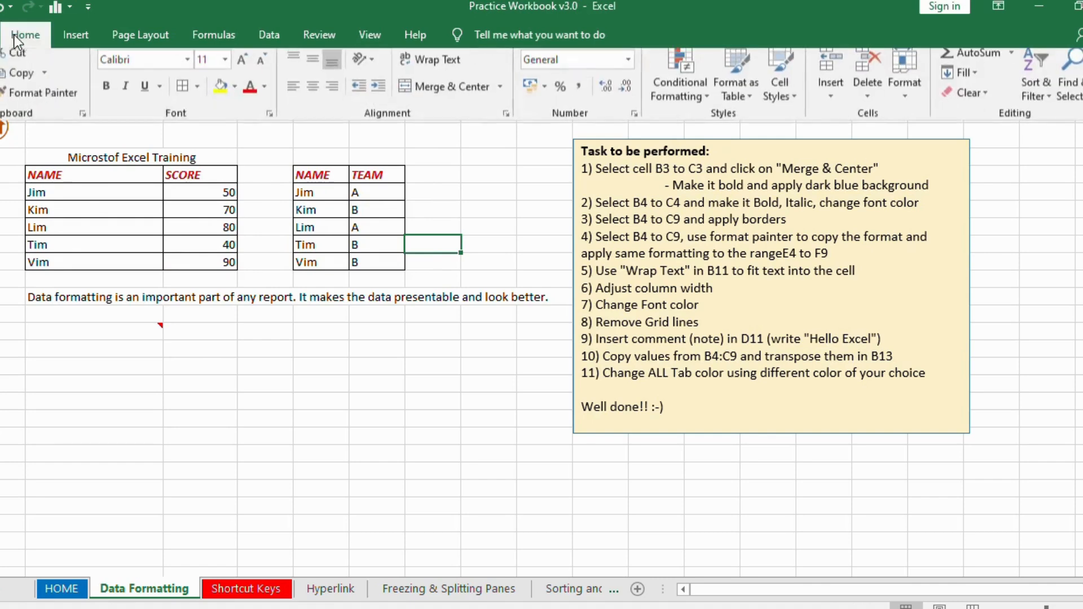
click(293, 364)
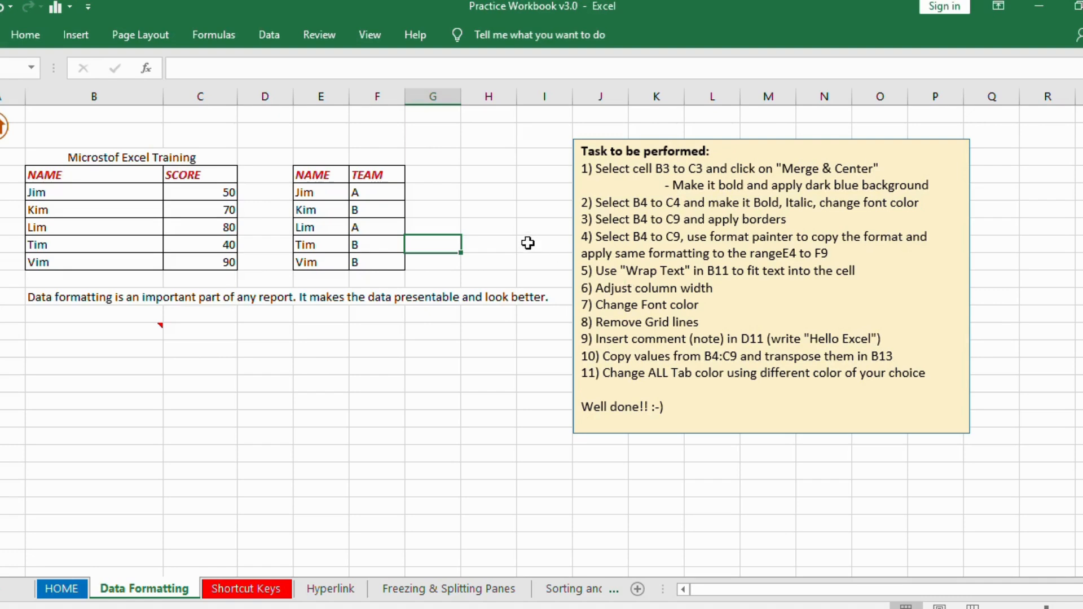
click(42, 297)
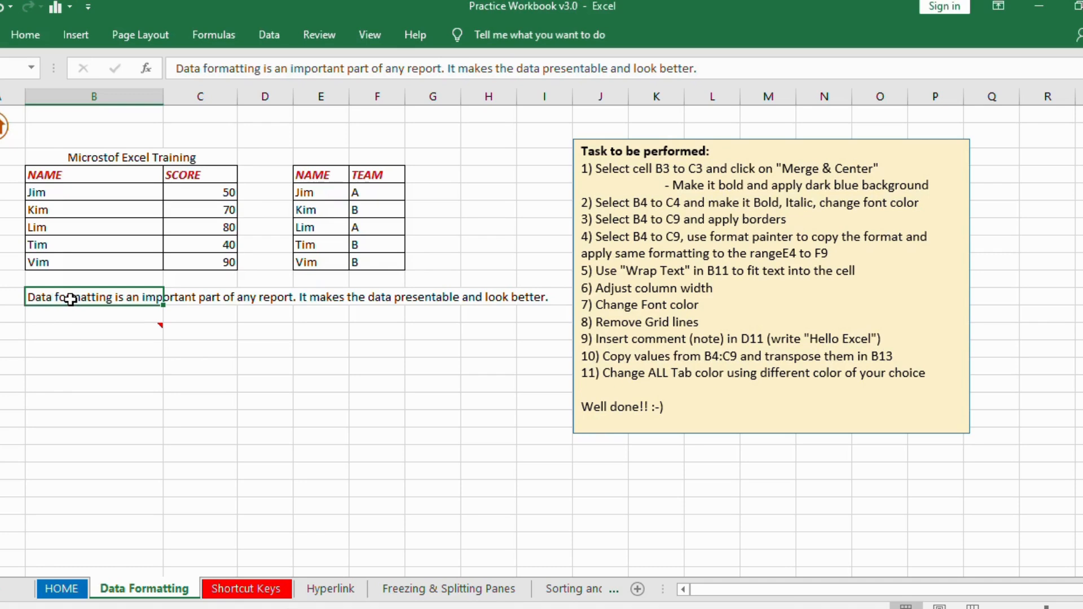
click(73, 324)
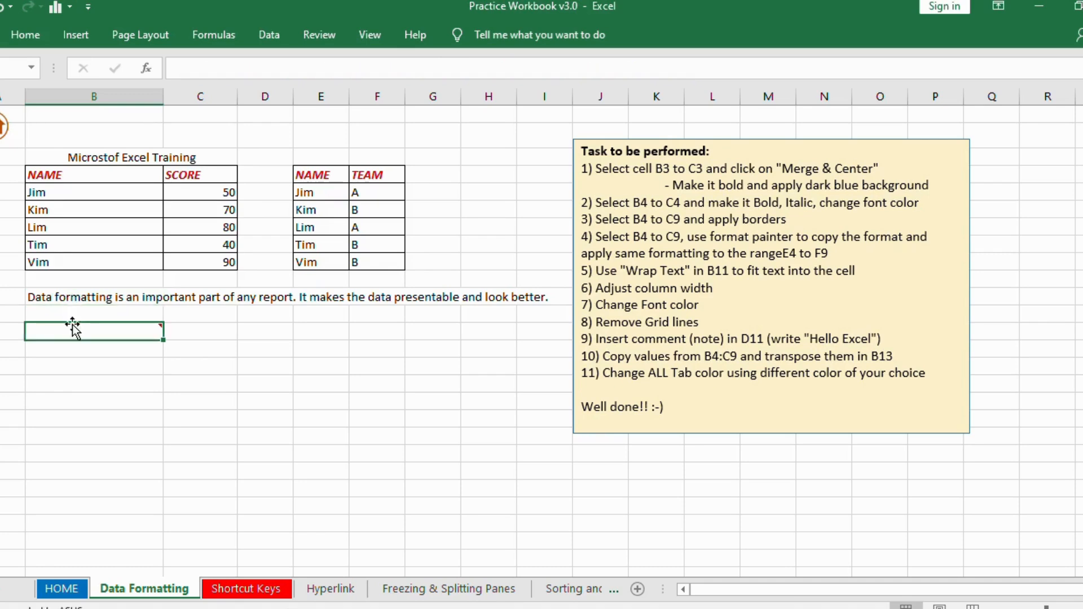
click(76, 294)
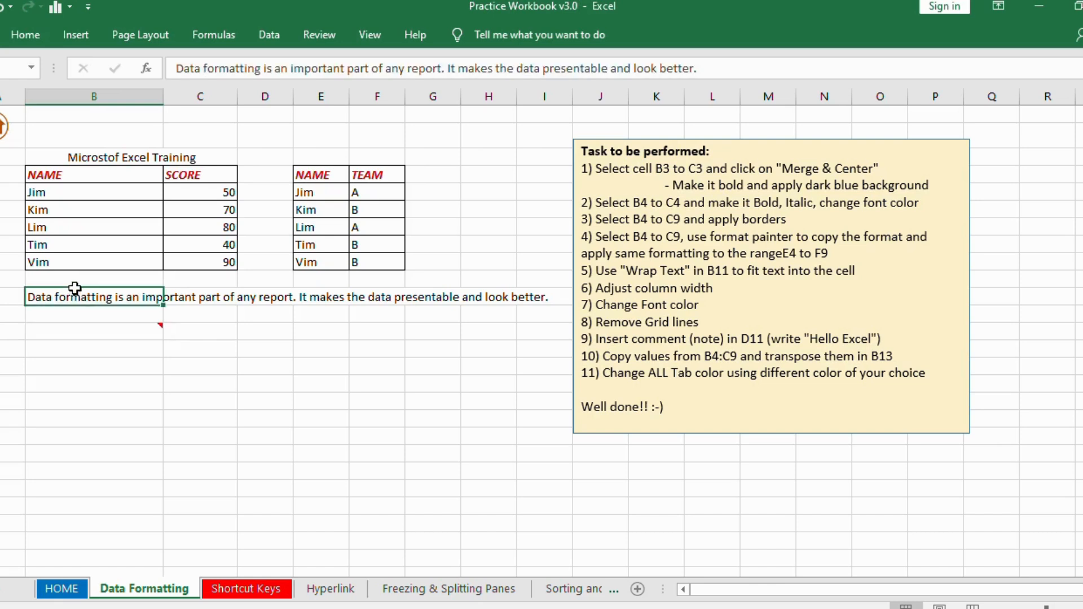
click(24, 36)
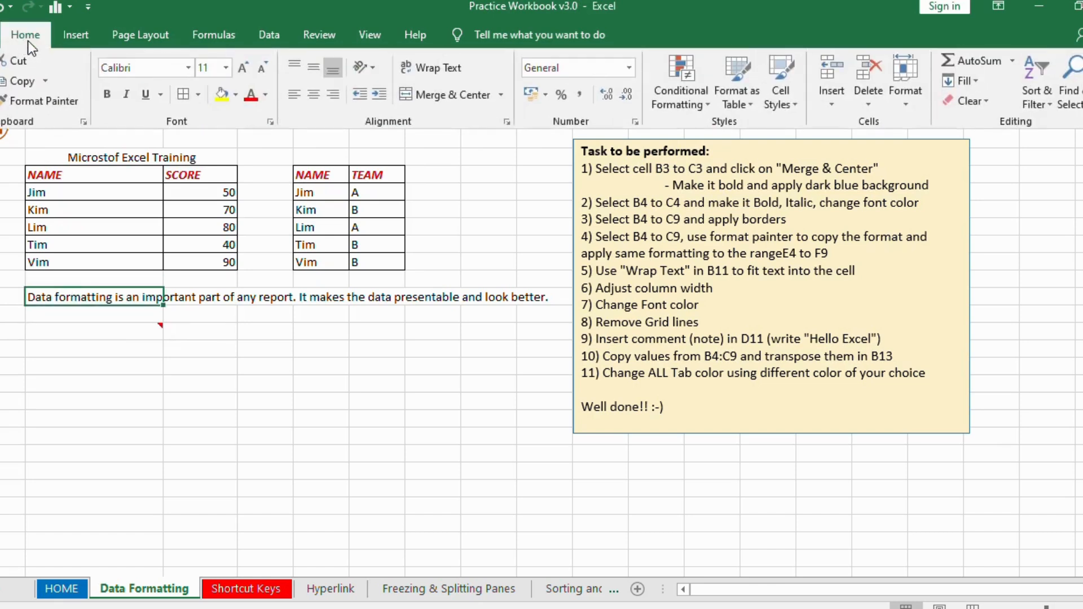
click(447, 66)
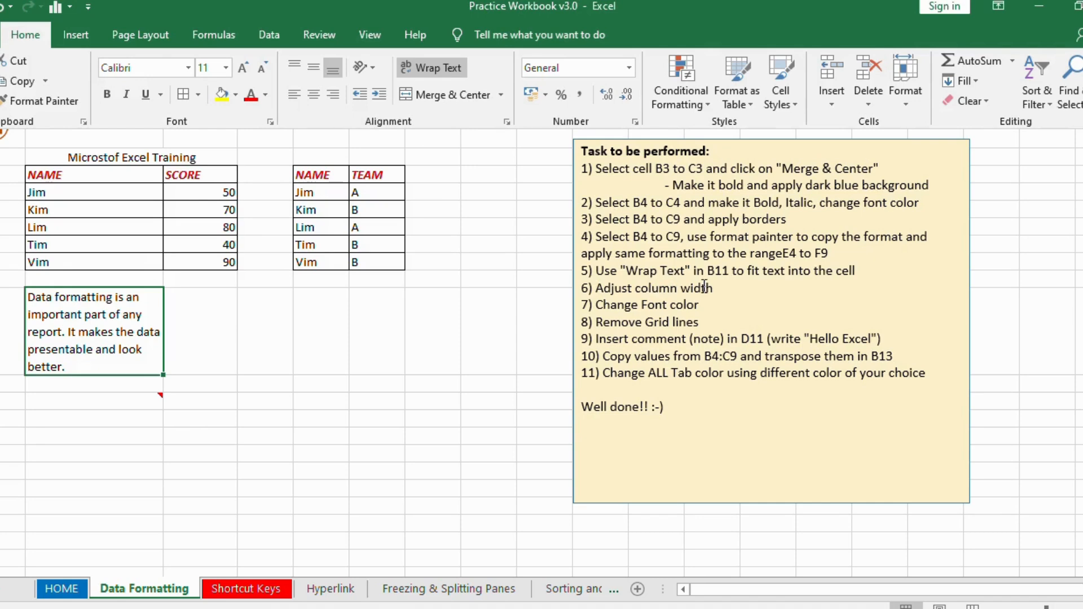
Widen column C slightly
click(345, 357)
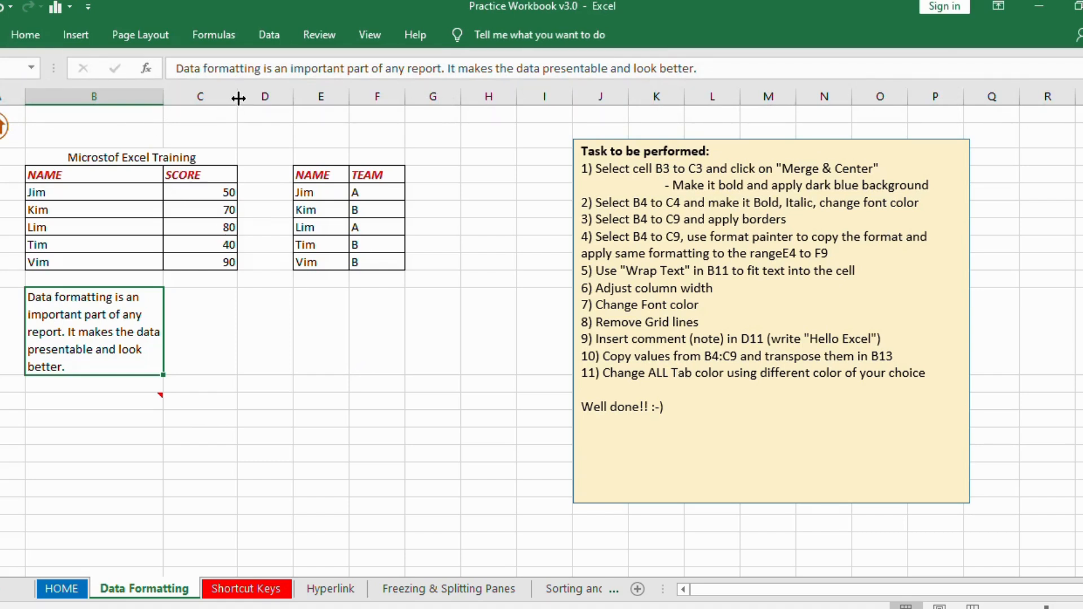
mouse_move(237, 98)
mouse_down()
mouse_move(215, 97)
mouse_move(251, 105)
mouse_move(227, 107)
mouse_move(241, 107)
mouse_up()
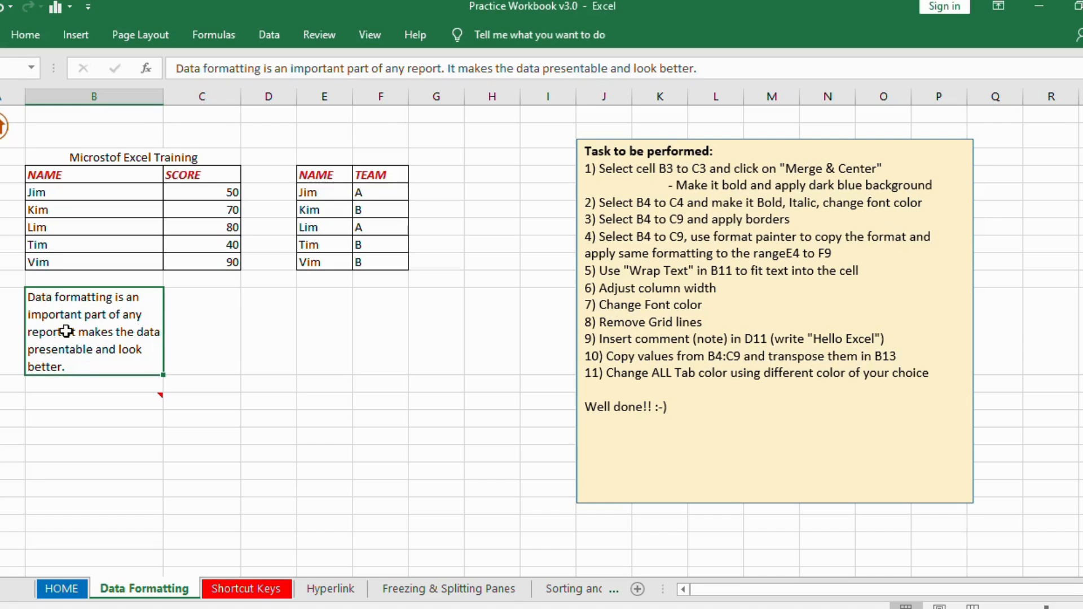
Change the font color of the wrapped text in B11 to Orange, Accent 2
click(23, 34)
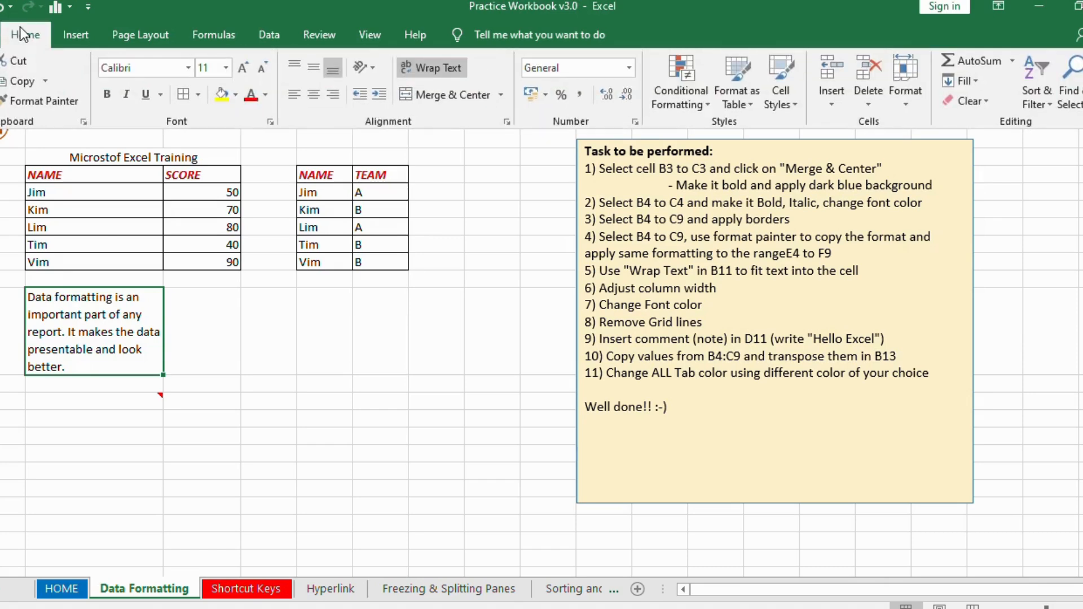
click(235, 95)
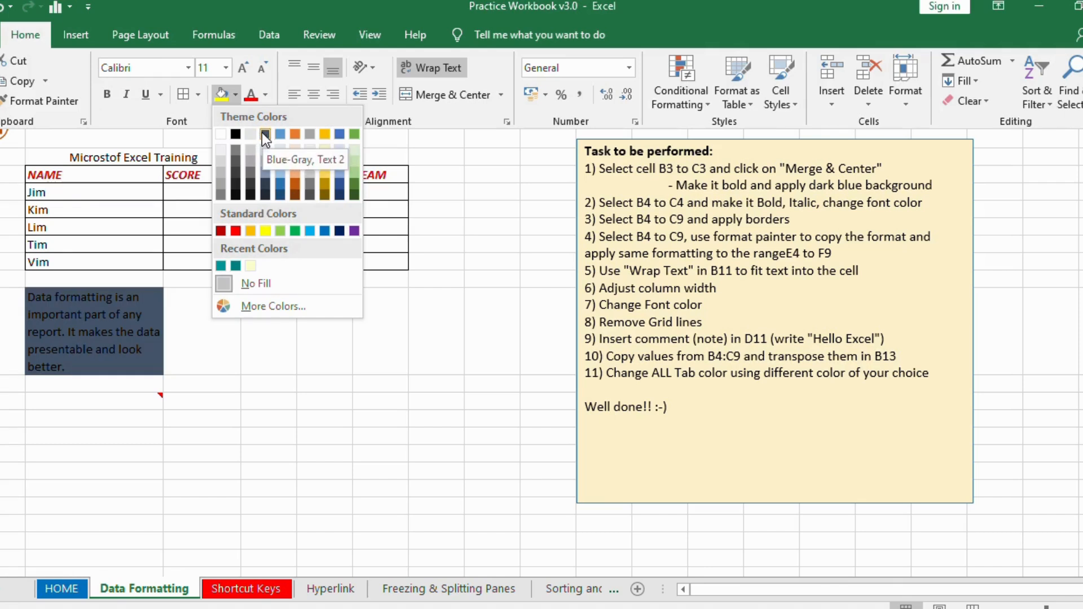
click(265, 95)
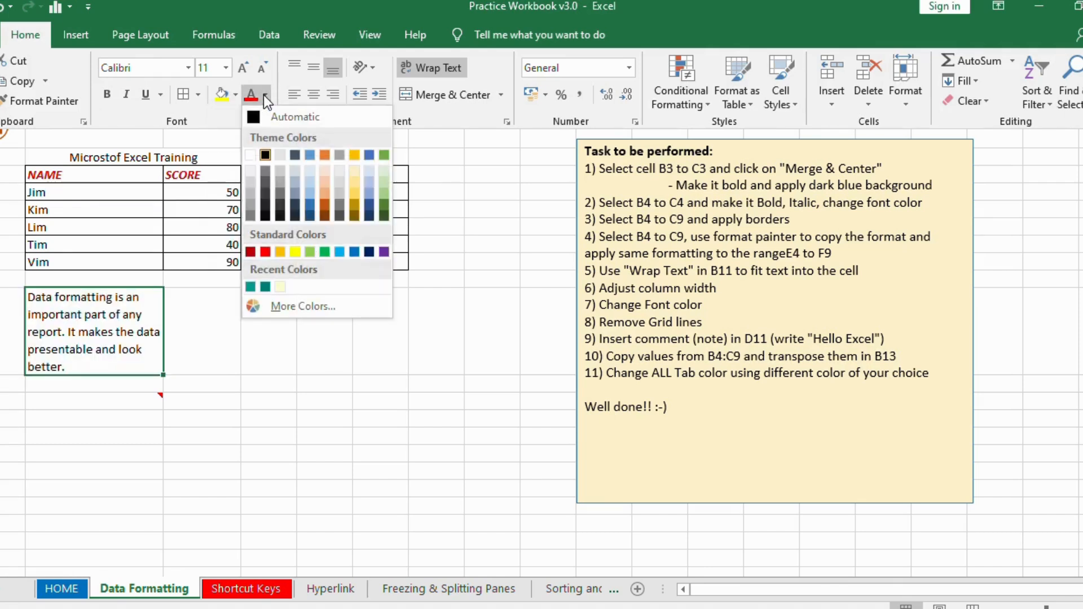
click(326, 155)
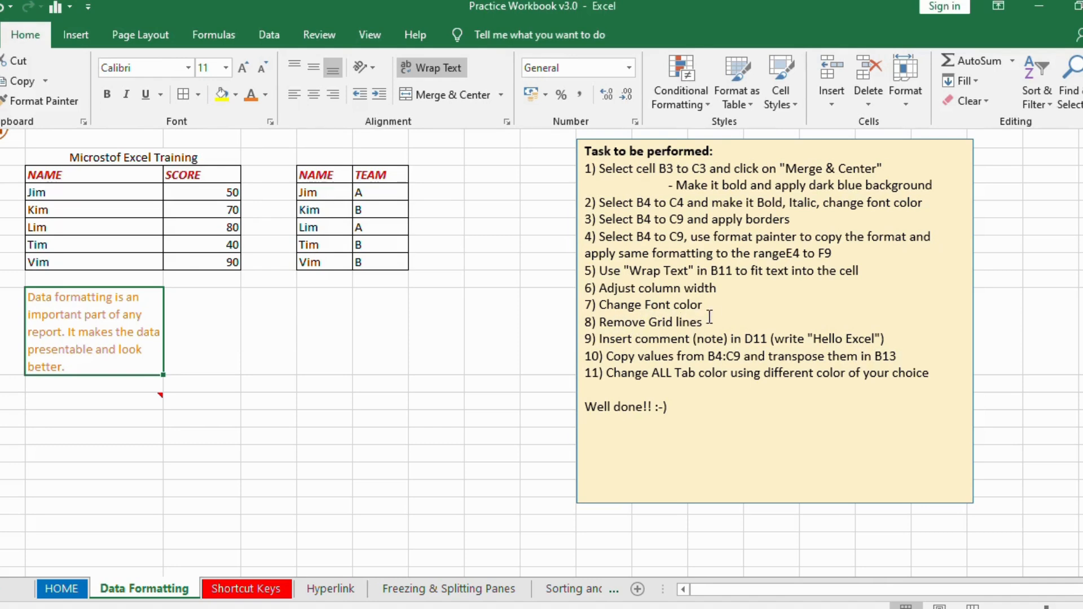
click(369, 421)
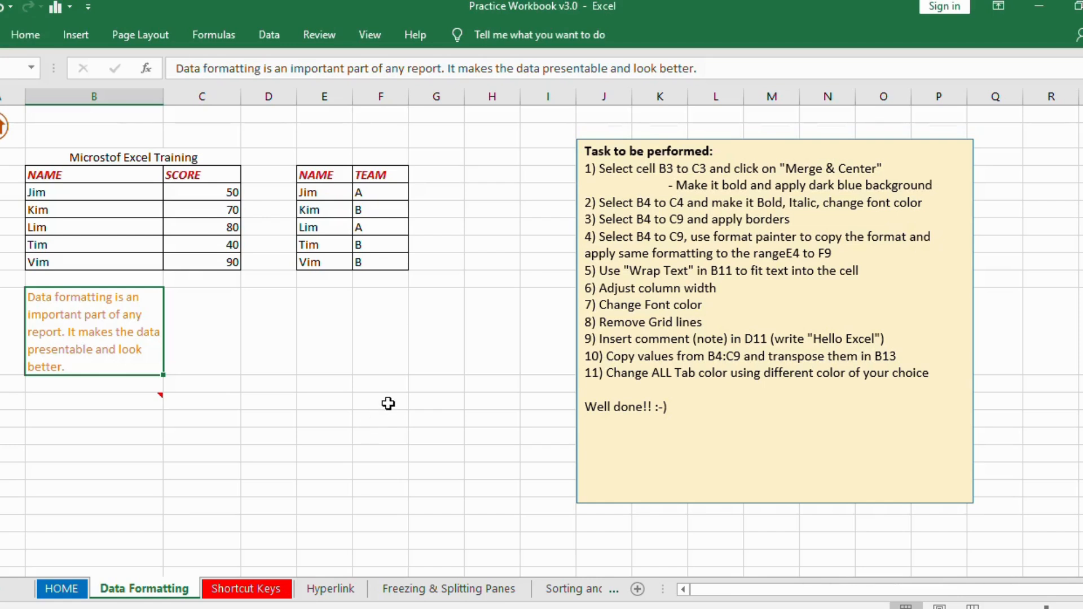
Hide the gridlines on the Data Formatting sheet
click(388, 404)
click(426, 442)
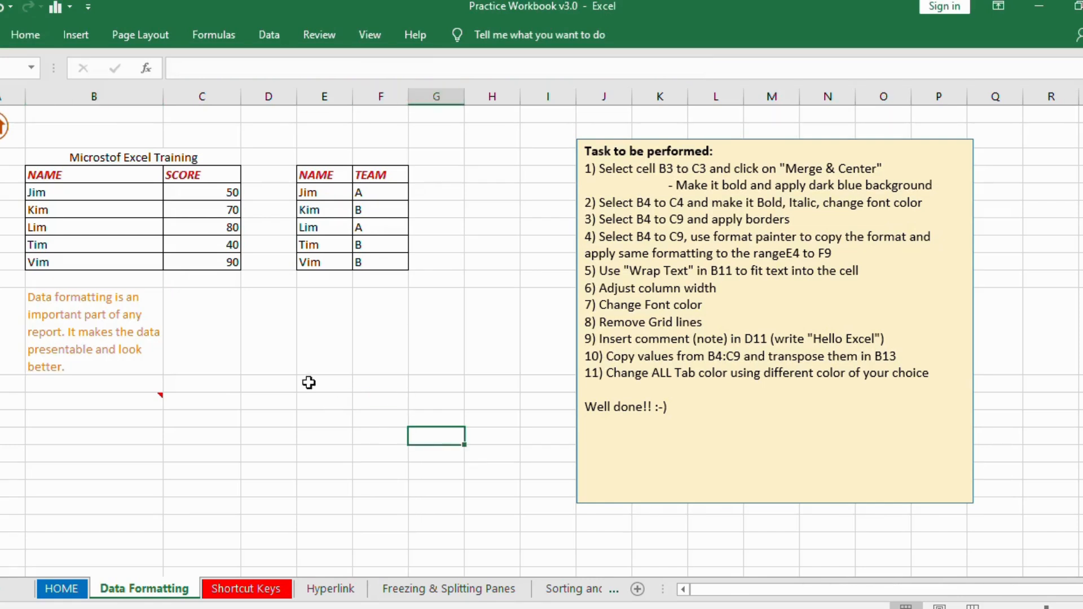
click(455, 329)
click(485, 237)
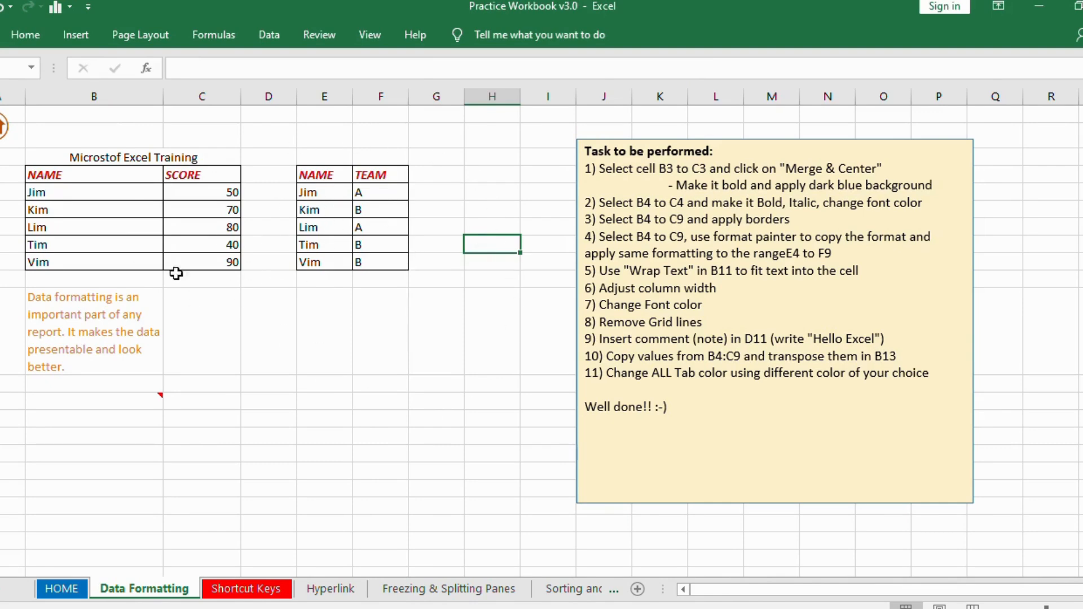
click(25, 35)
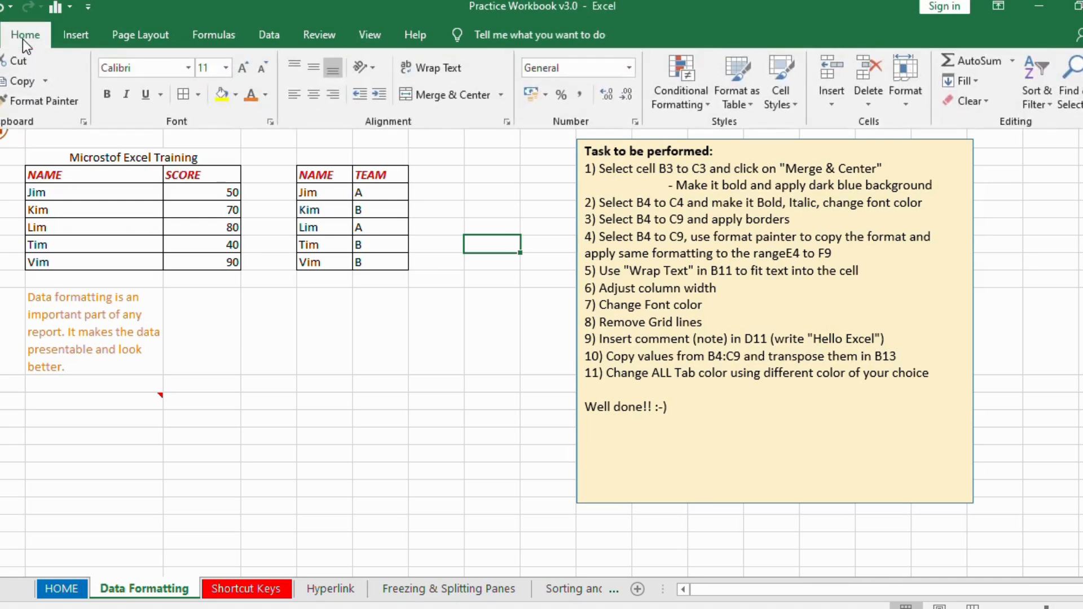
click(370, 31)
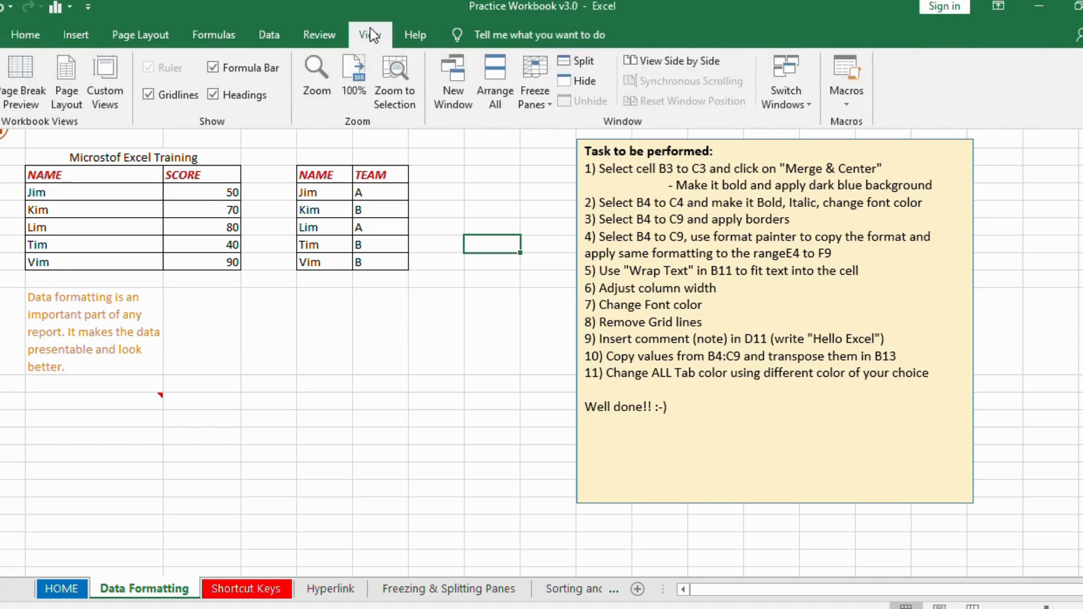
click(149, 94)
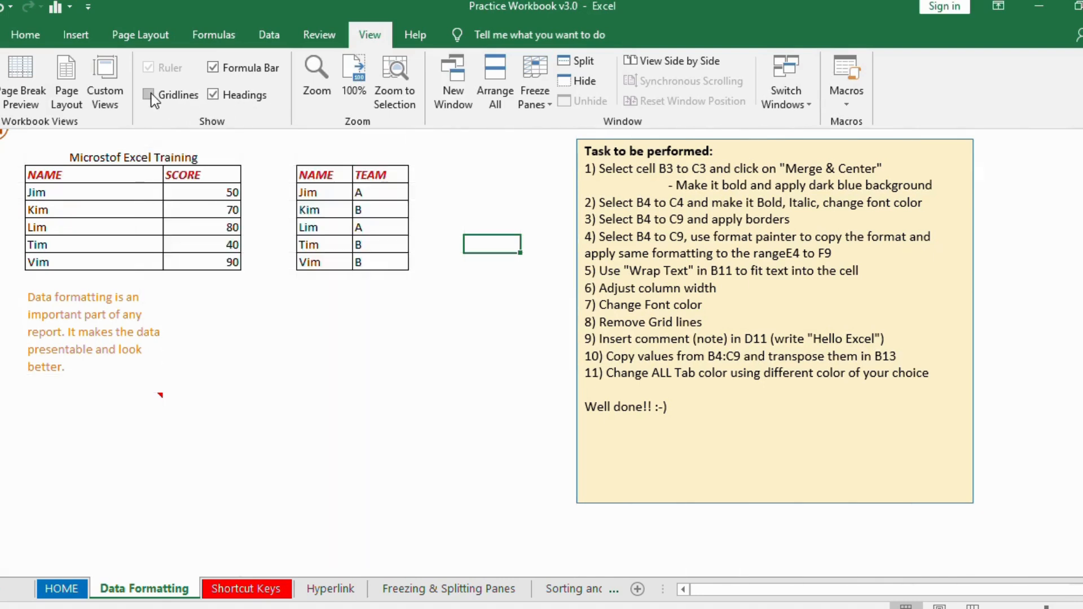
click(292, 300)
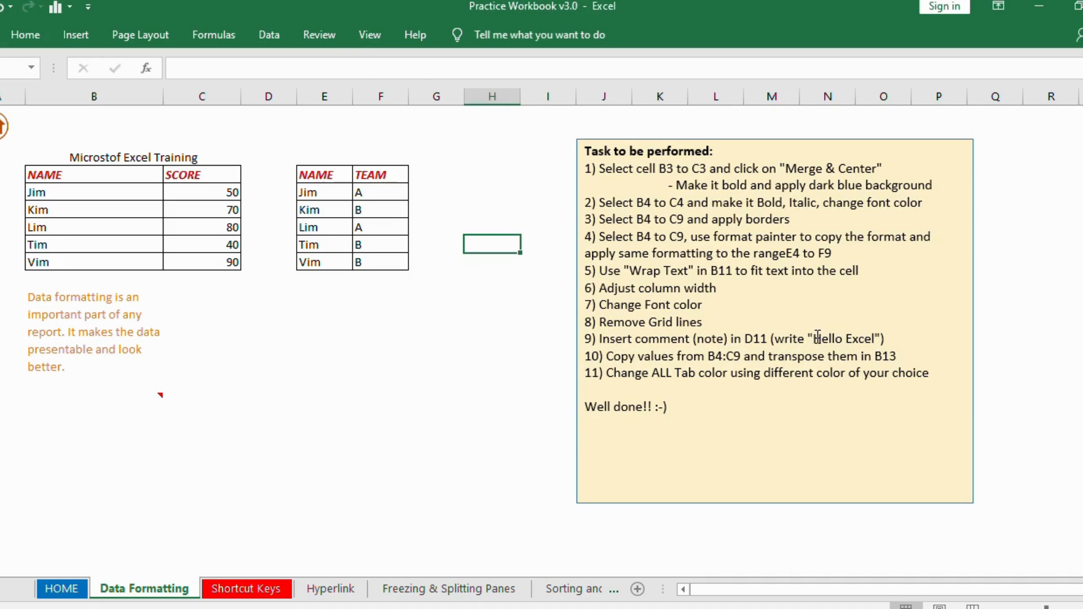
Insert a comment reading "Hello Excel" on cell B11 with the wrapped data formatting sentence
drag(814, 338, 861, 340)
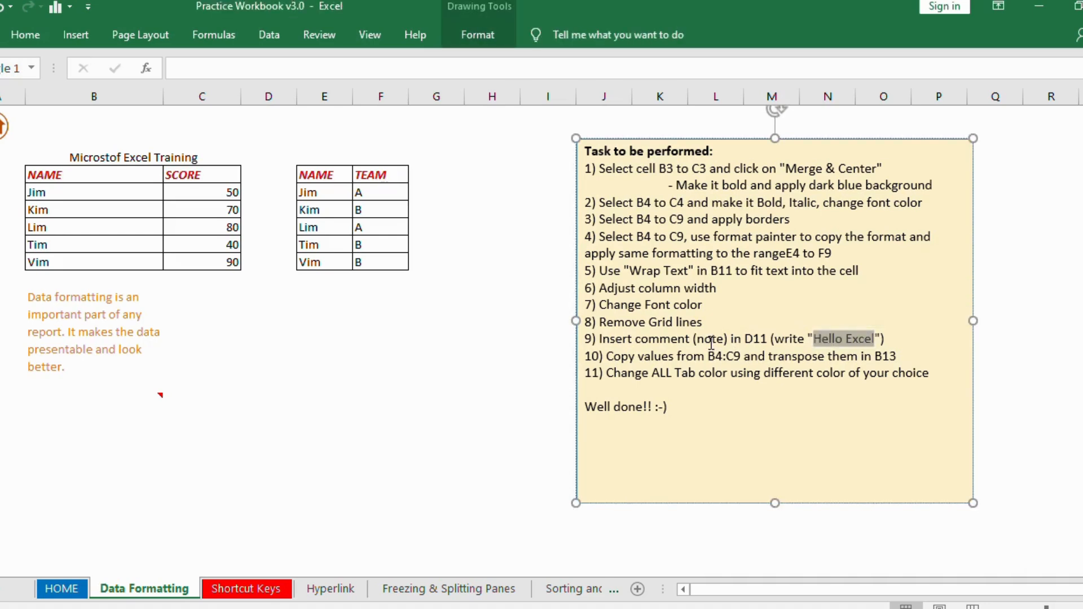
click(112, 310)
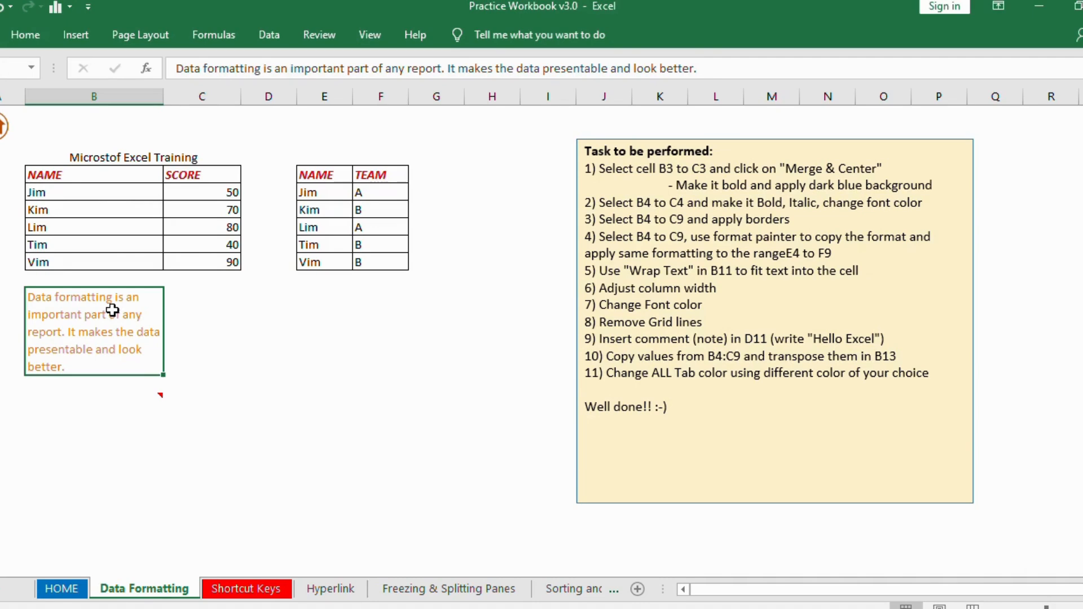
right_click(113, 310)
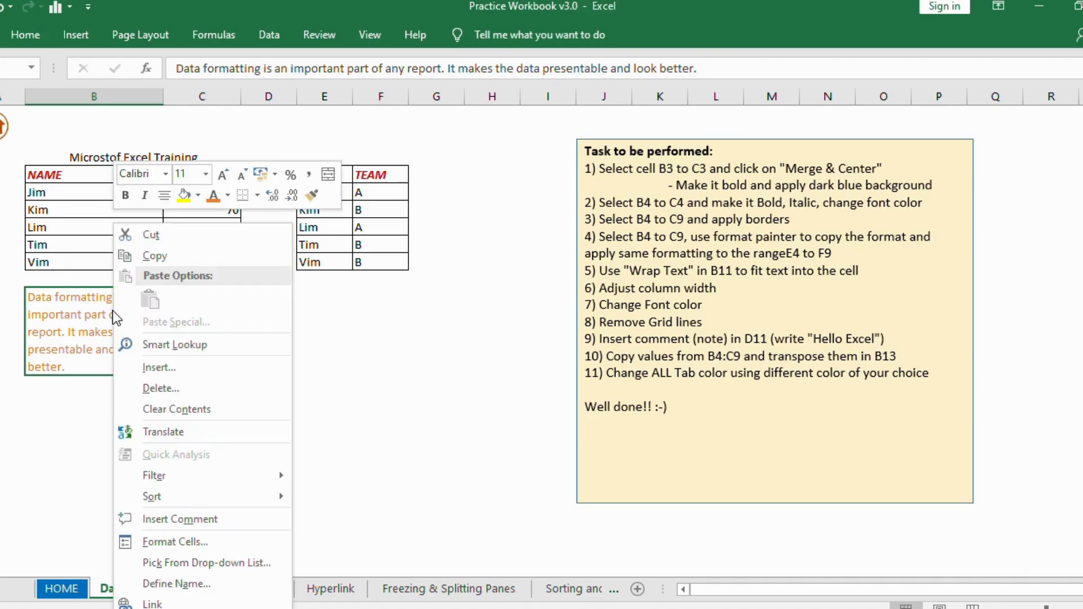
click(187, 519)
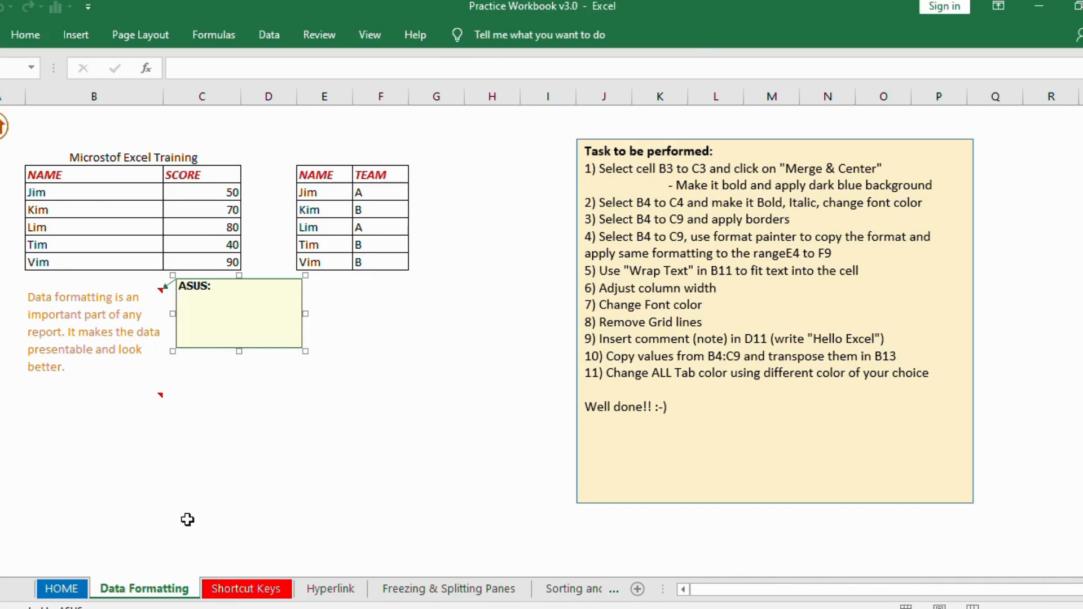
text(HelloExcel)
click(379, 528)
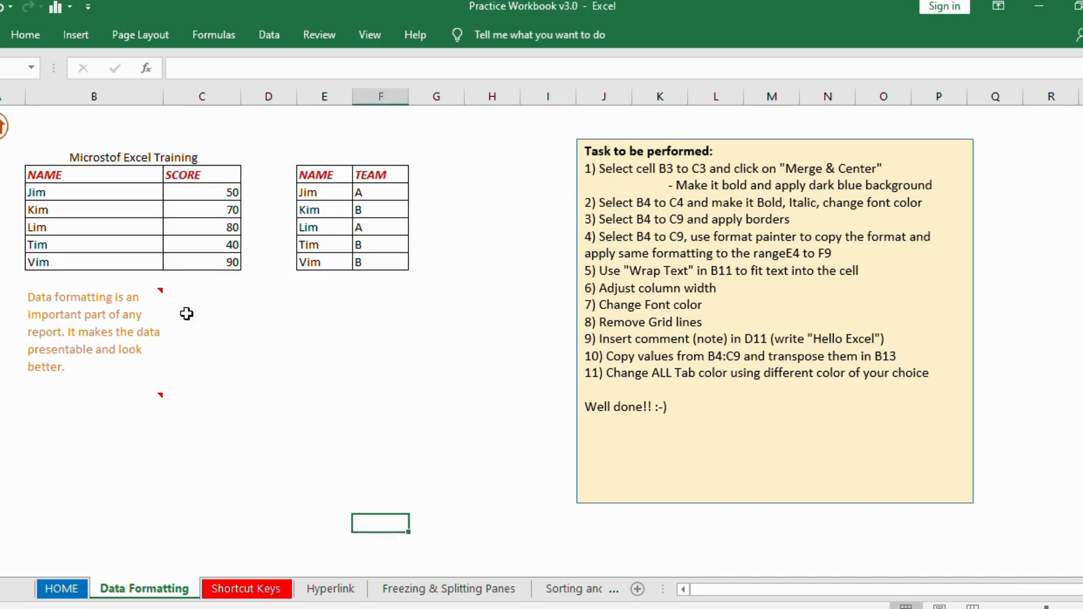
mouse_move(156, 300)
mouse_move(81, 172)
mouse_down()
mouse_move(213, 246)
mouse_move(210, 257)
mouse_up()
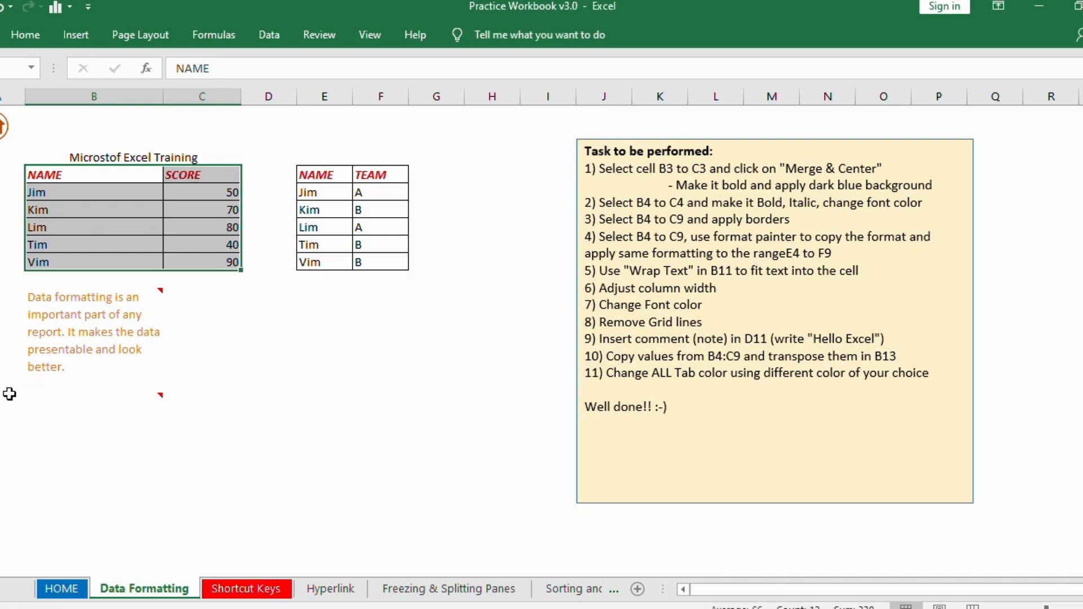
mouse_move(34, 402)
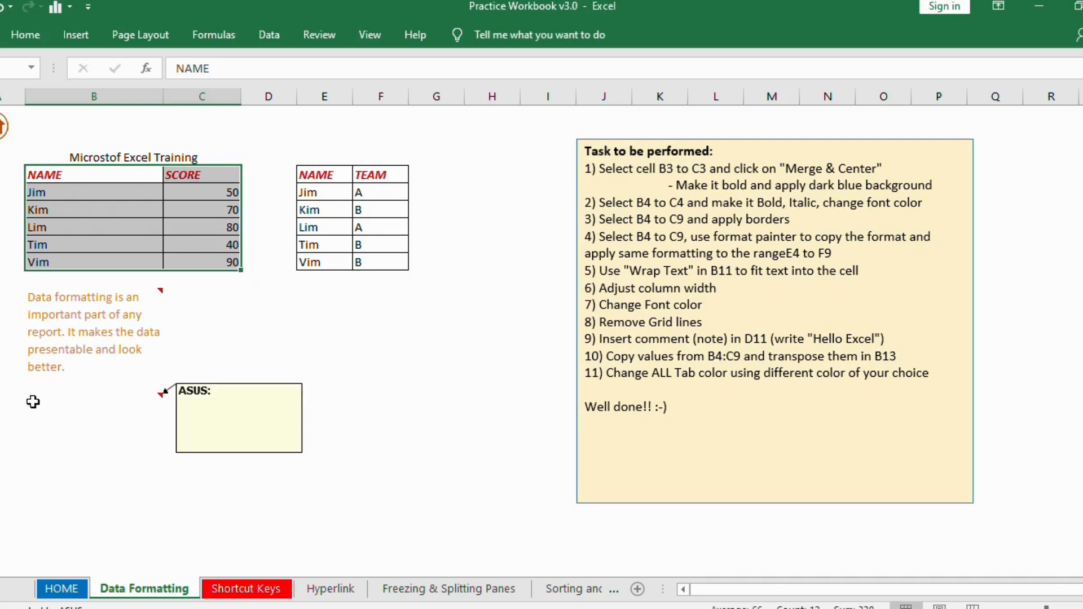
click(66, 397)
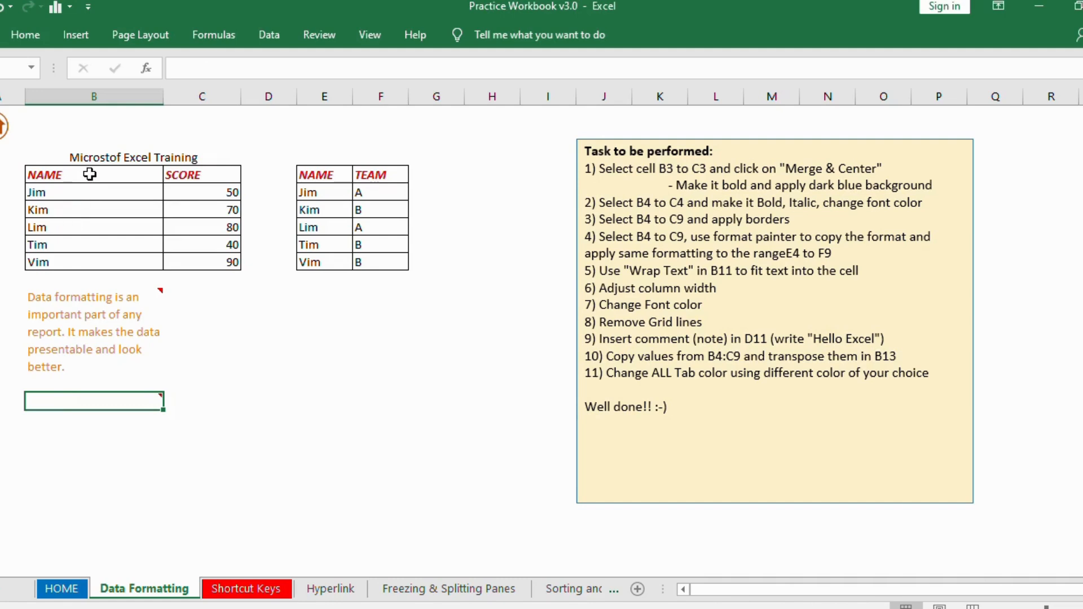
drag(90, 174, 194, 270)
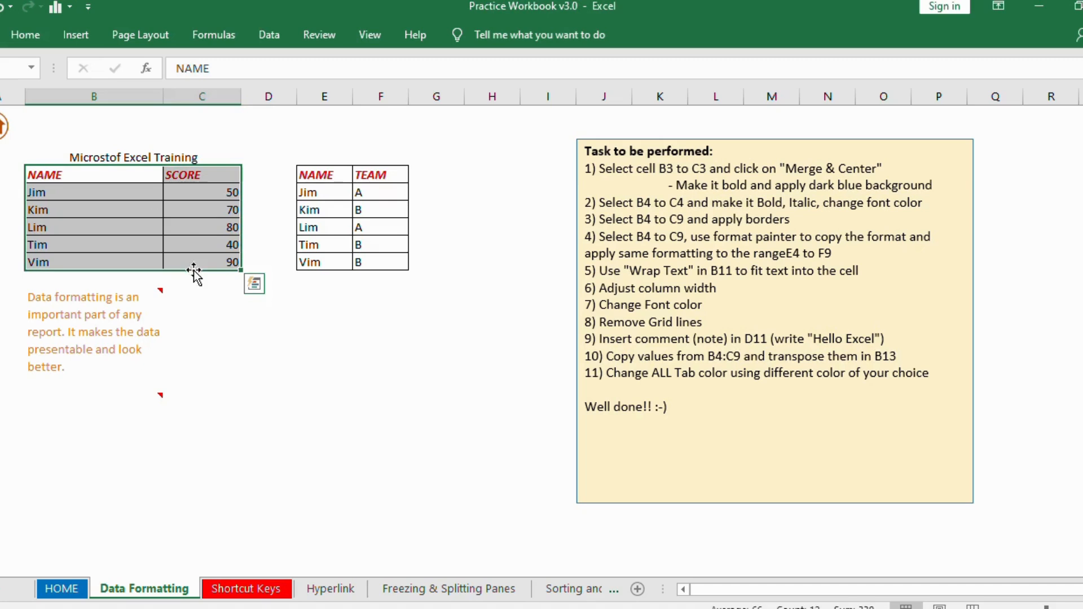
click(138, 396)
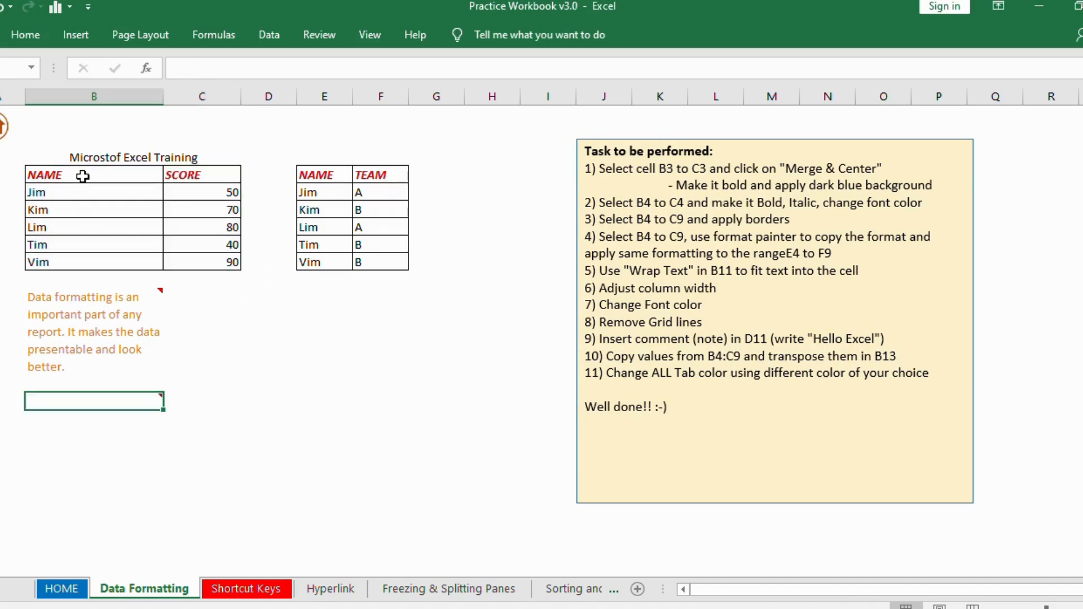
drag(83, 176, 200, 263)
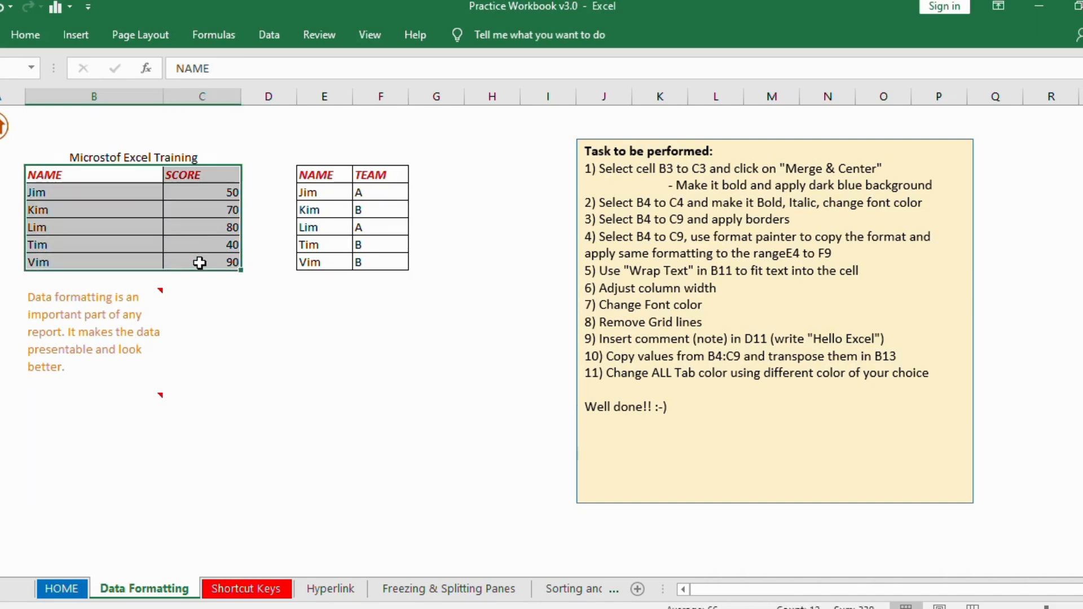
click(128, 175)
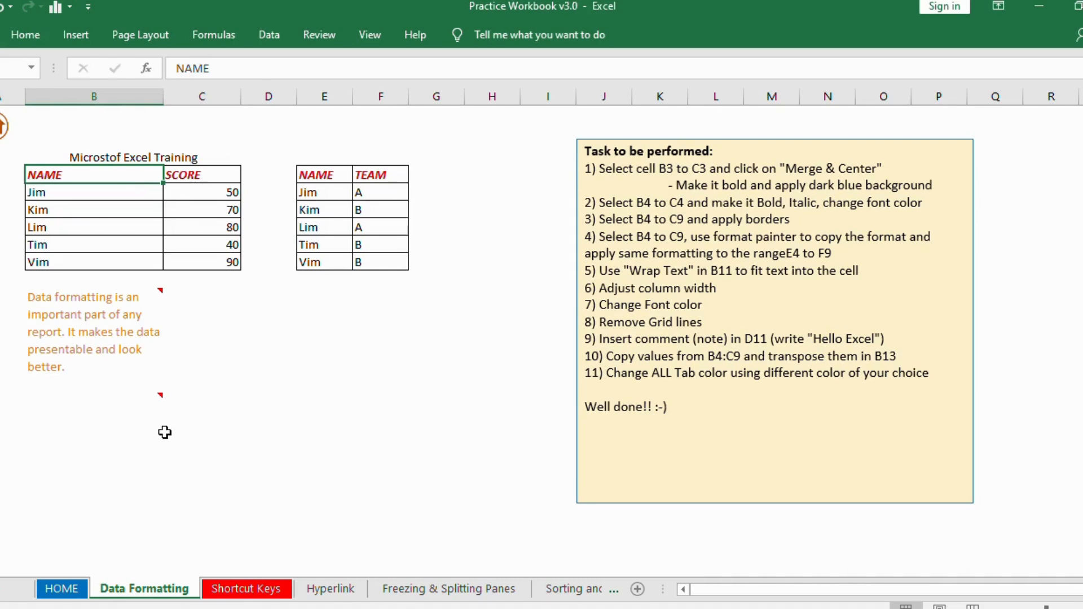
click(112, 223)
Copy the name and score table in B4:C9 and paste it transposed at cell B13
drag(99, 173, 191, 255)
key(ctrl+c)
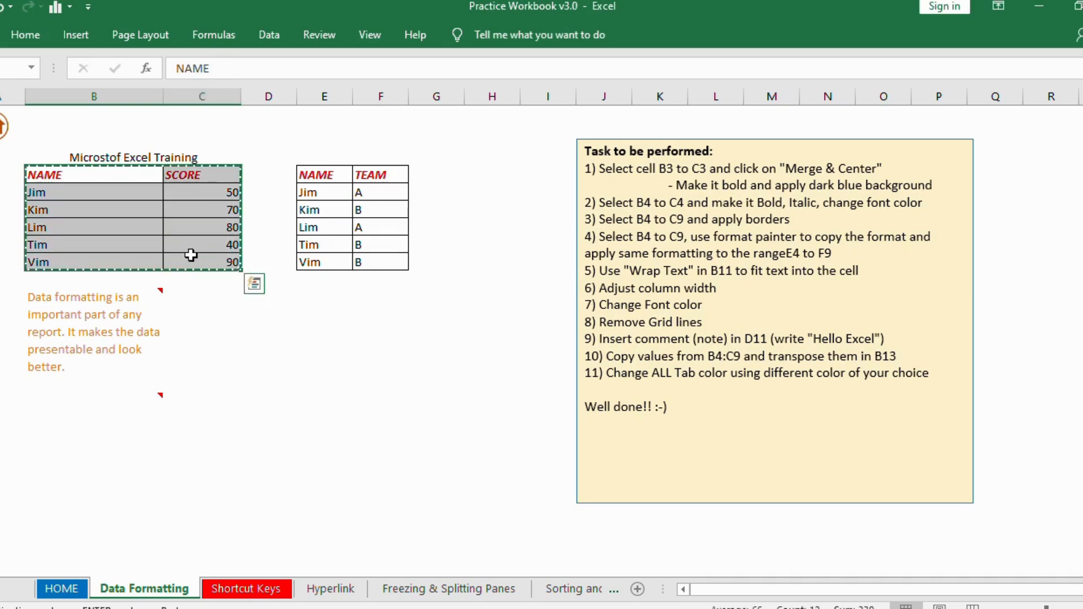
click(40, 402)
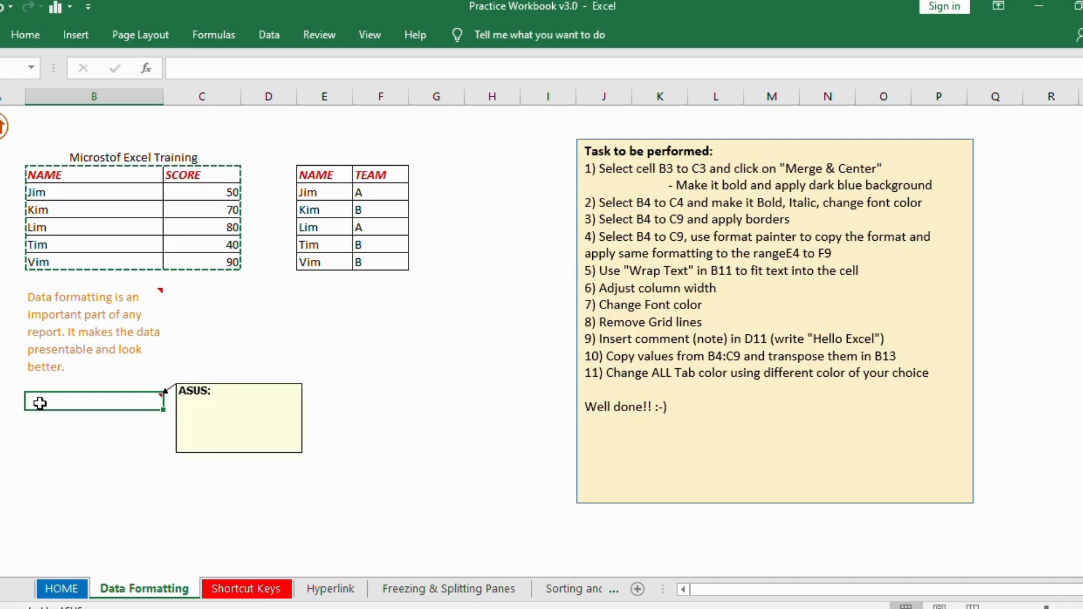
right_click(39, 402)
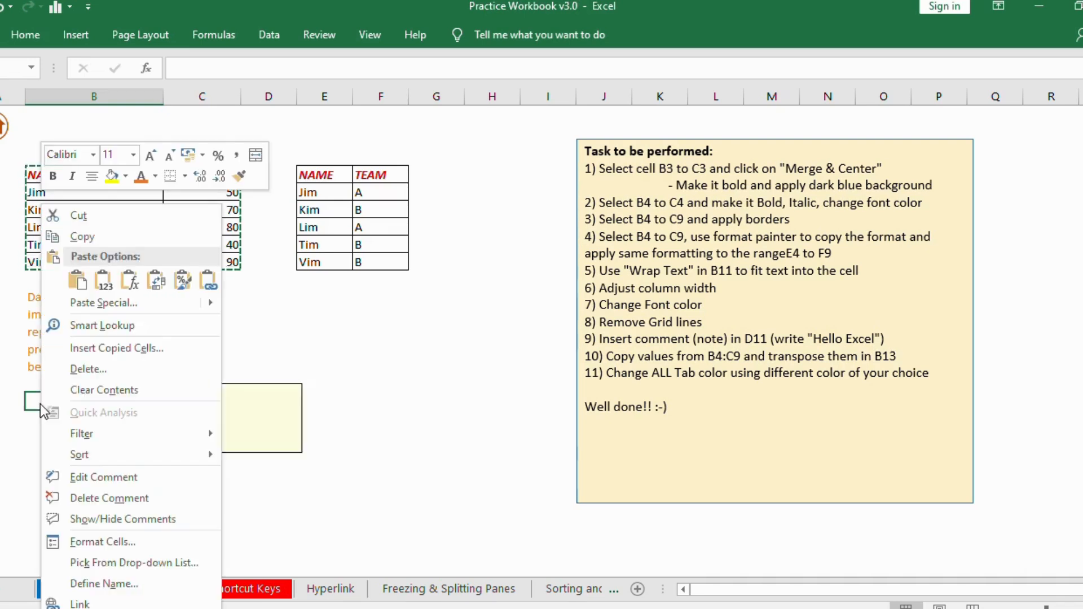
click(119, 307)
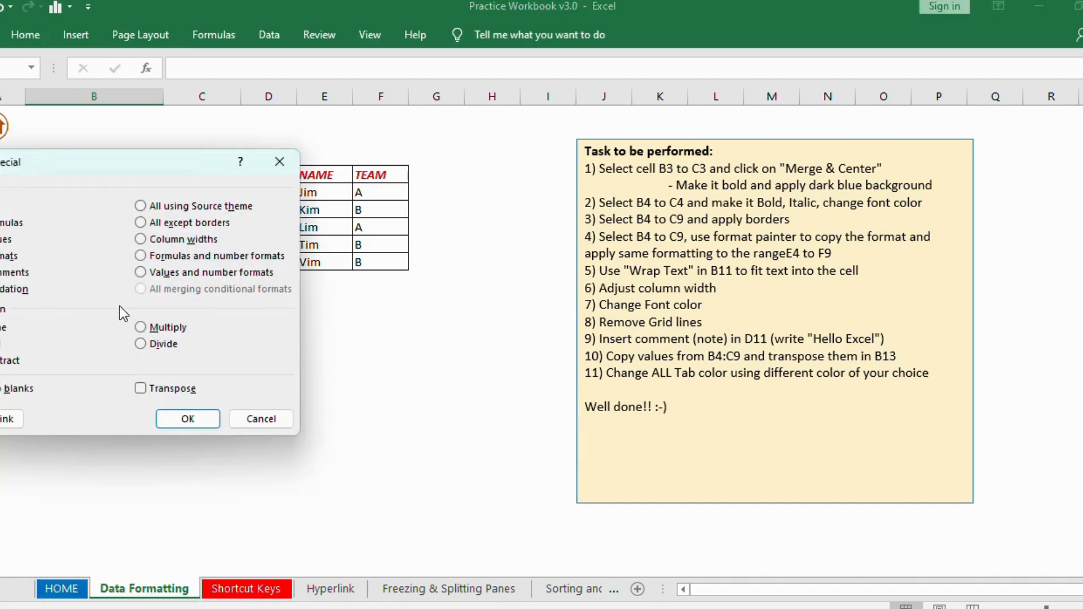
click(140, 389)
click(193, 419)
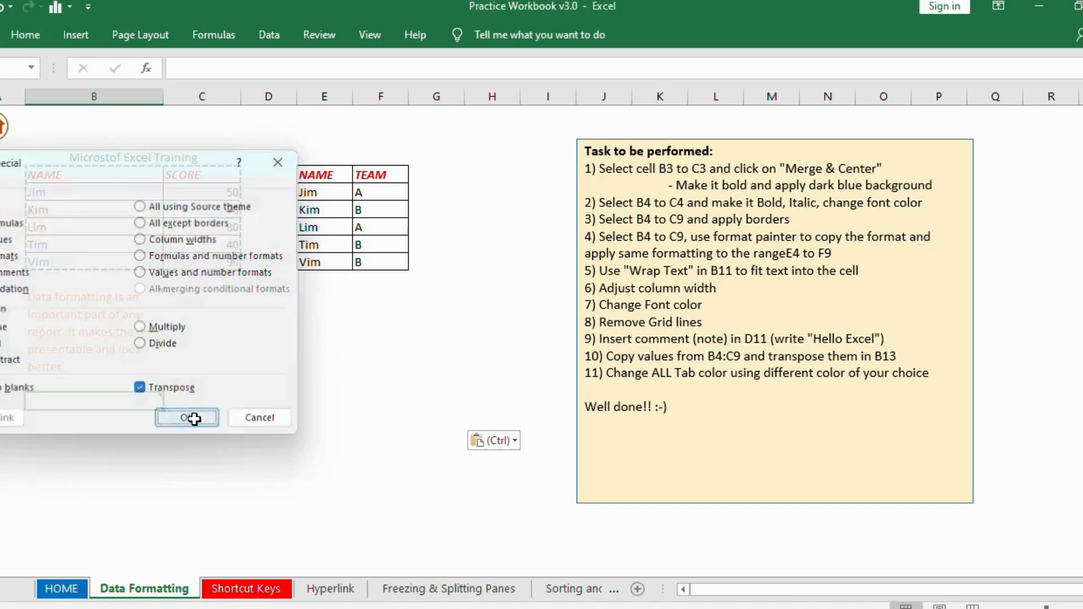
click(102, 174)
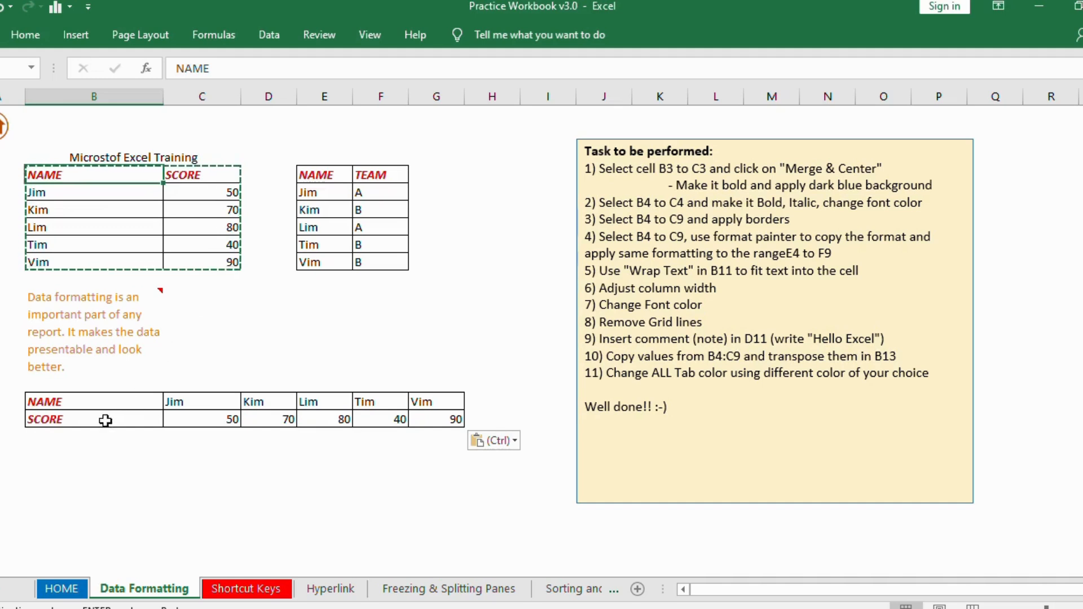
drag(133, 404, 440, 413)
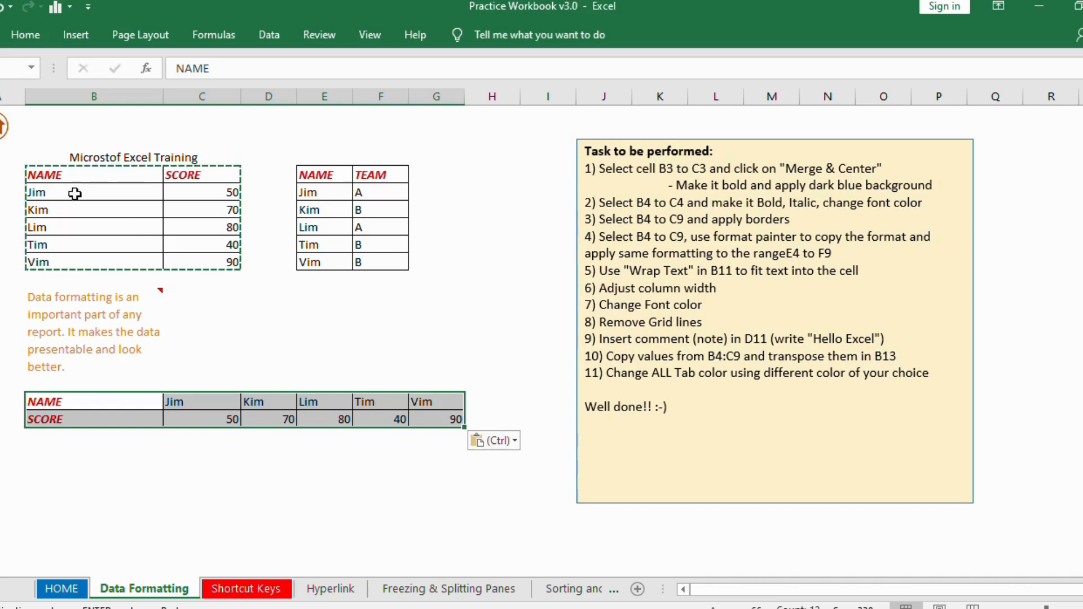
click(88, 406)
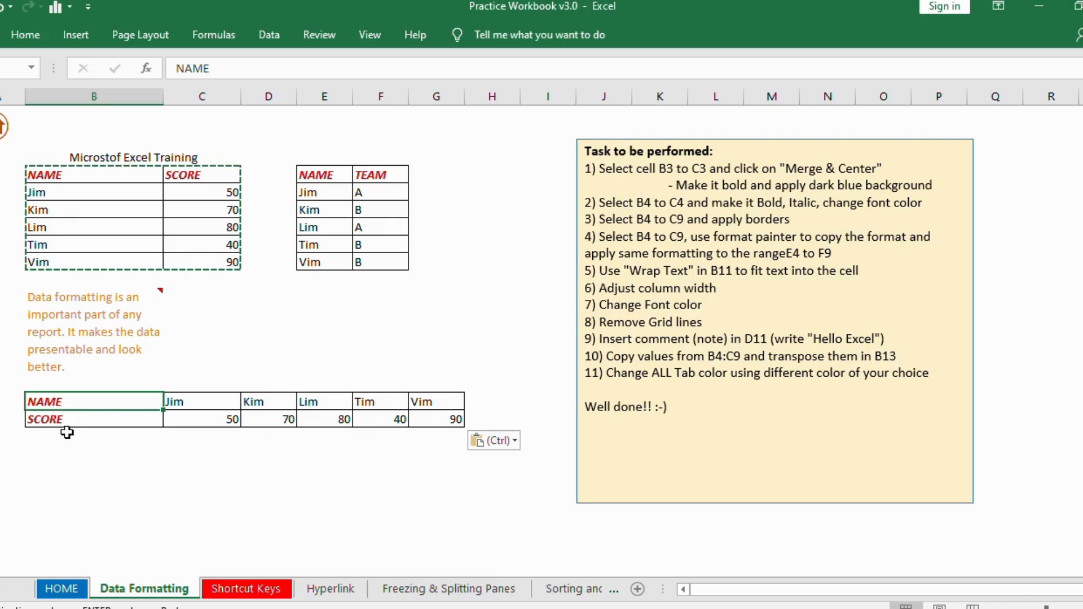
click(85, 420)
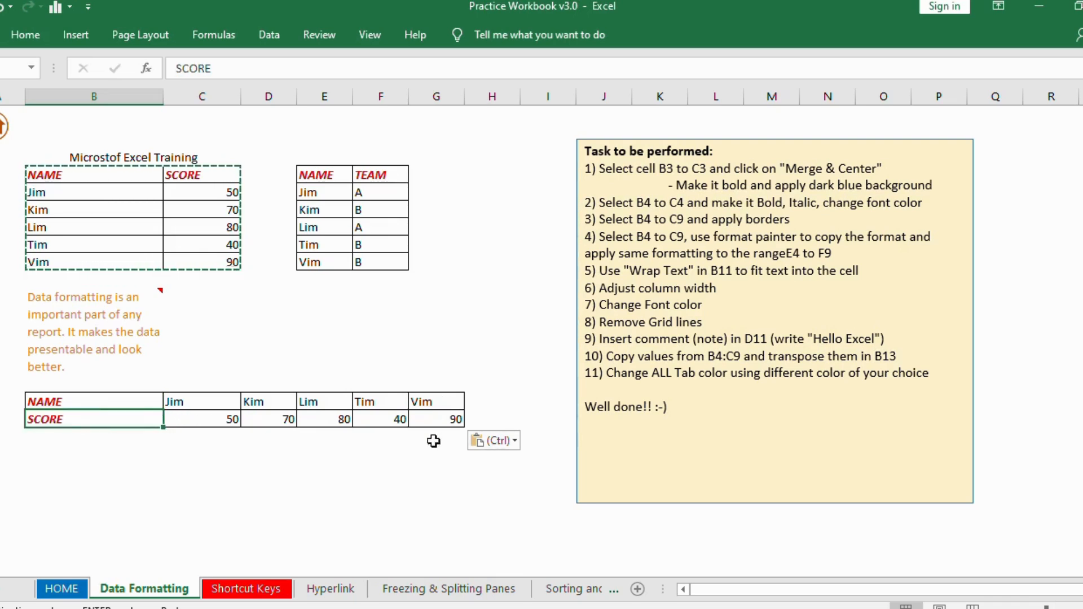
Set the tab color of the Data Formatting sheet to the base theme green
click(609, 368)
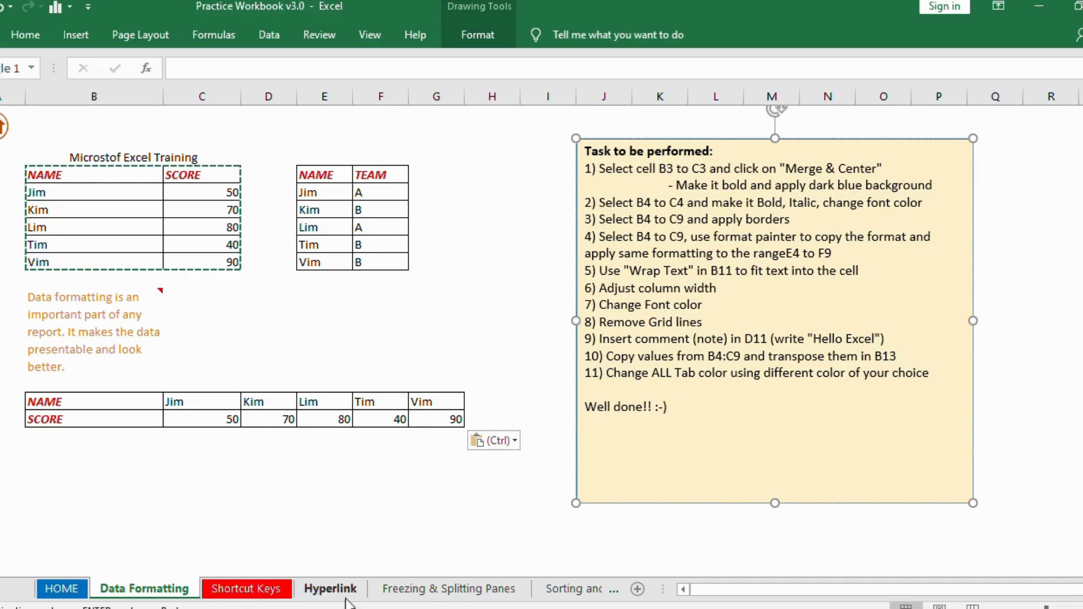
right_click(121, 593)
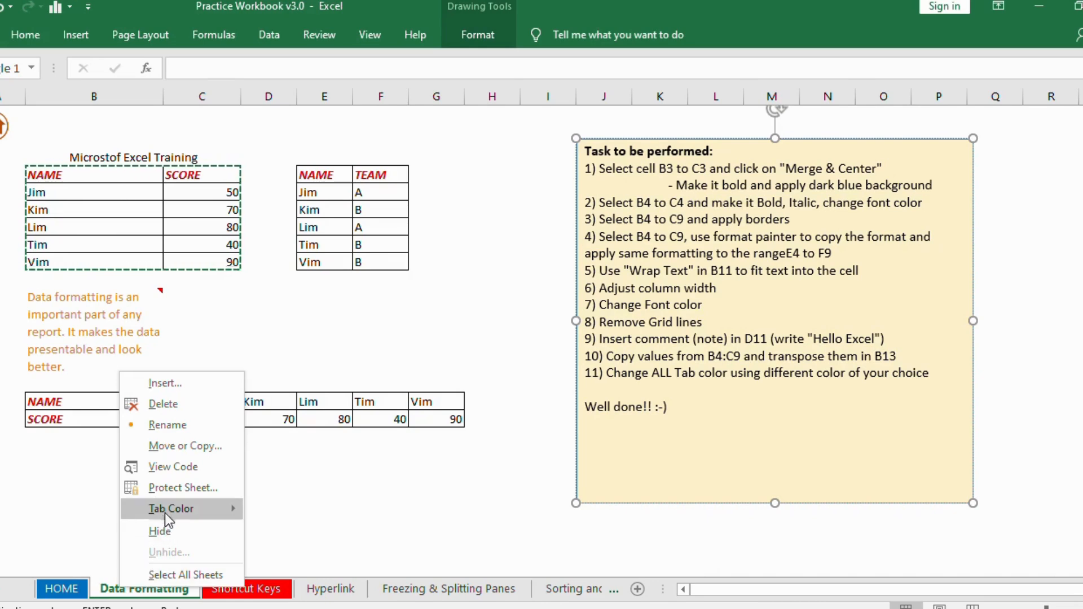
mouse_move(170, 511)
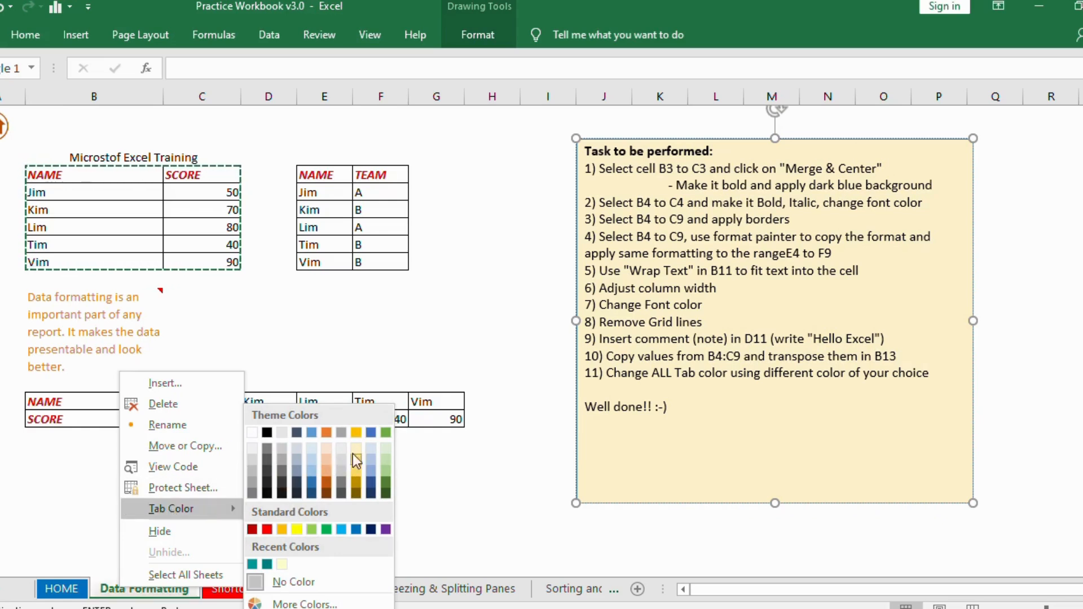
click(385, 433)
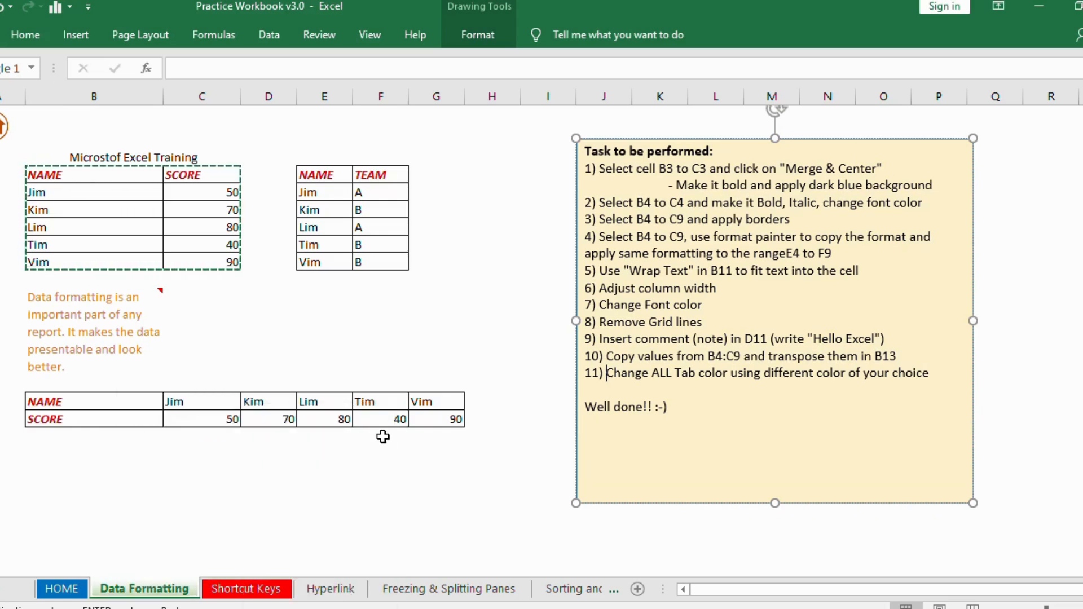
click(270, 523)
click(237, 596)
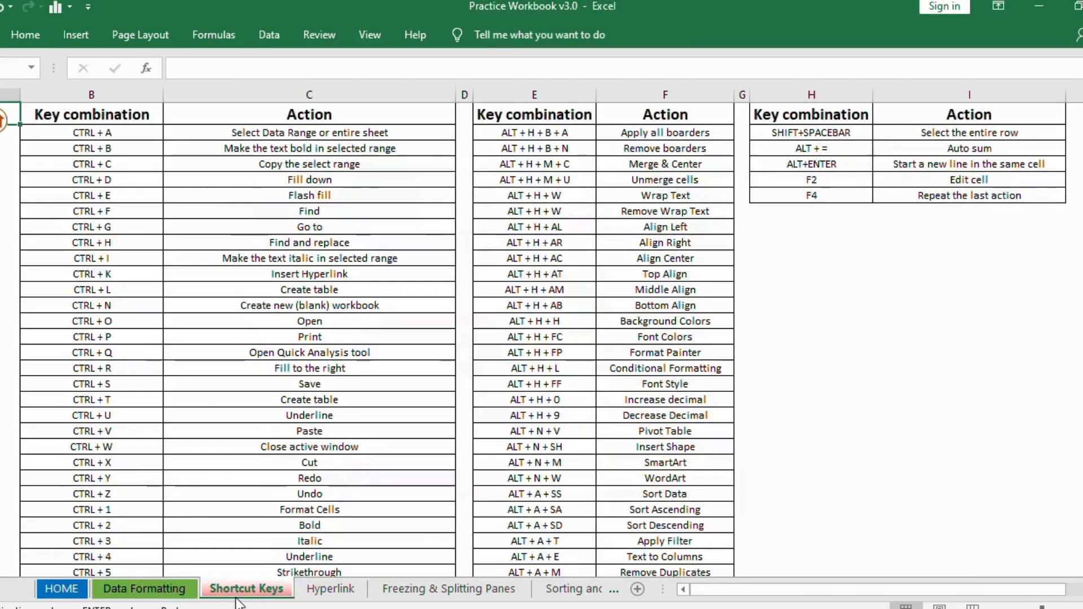
click(153, 593)
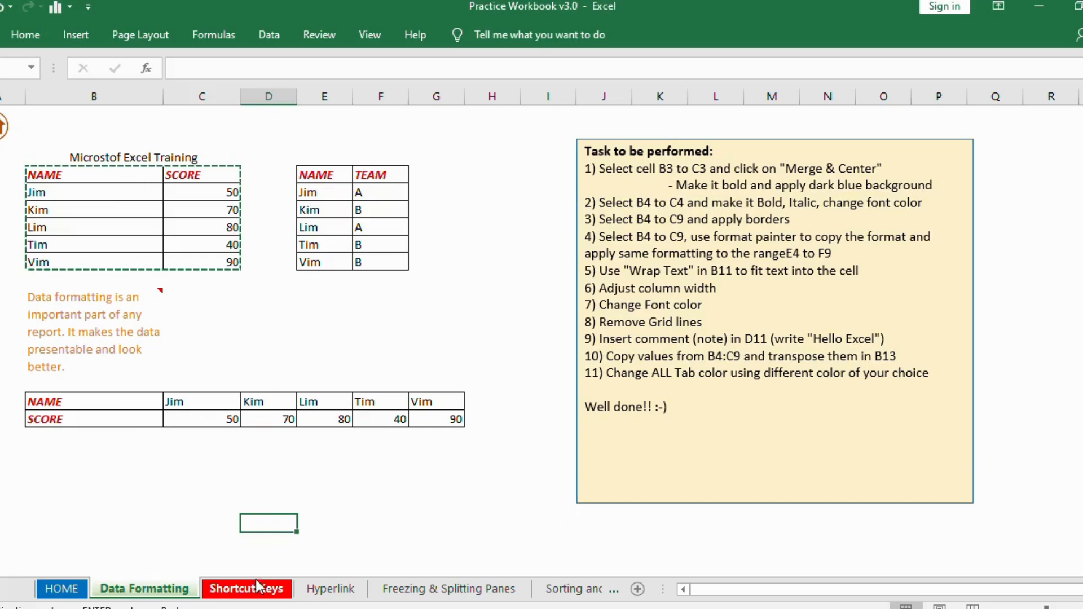
click(232, 589)
click(331, 589)
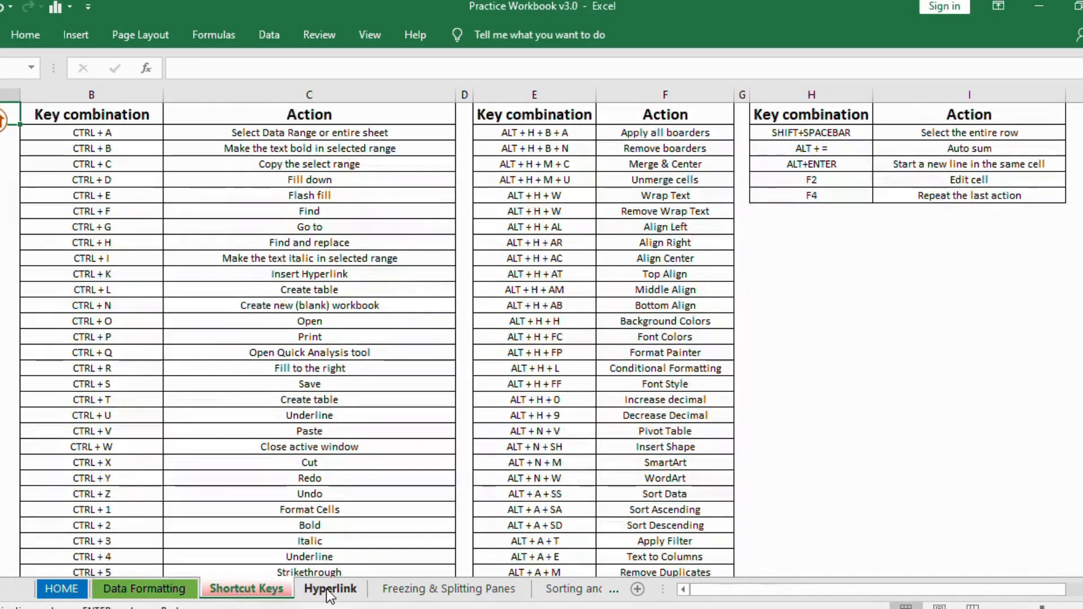
click(405, 590)
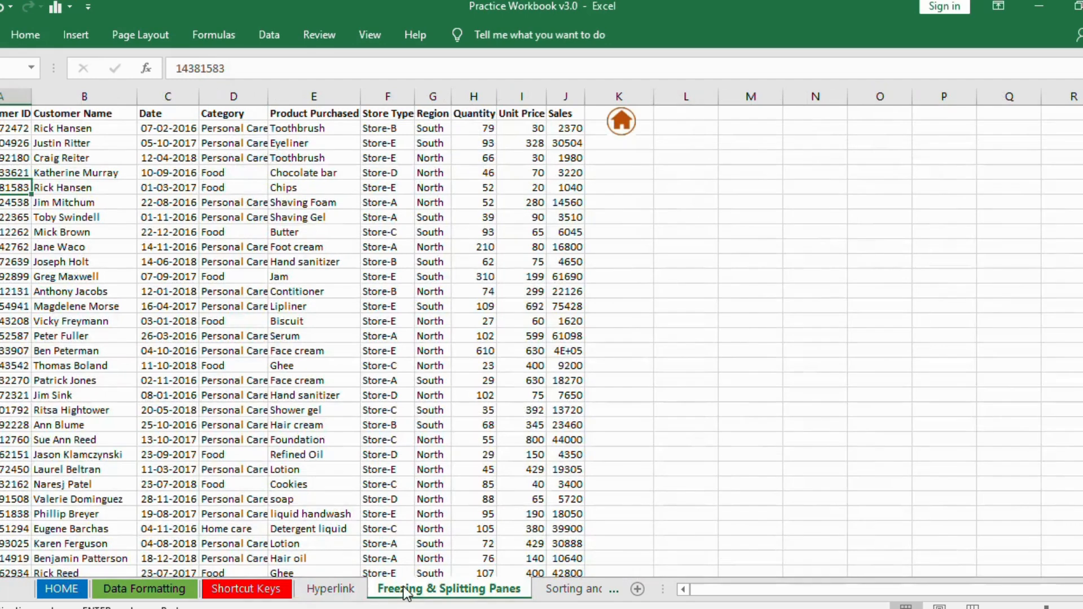
click(184, 591)
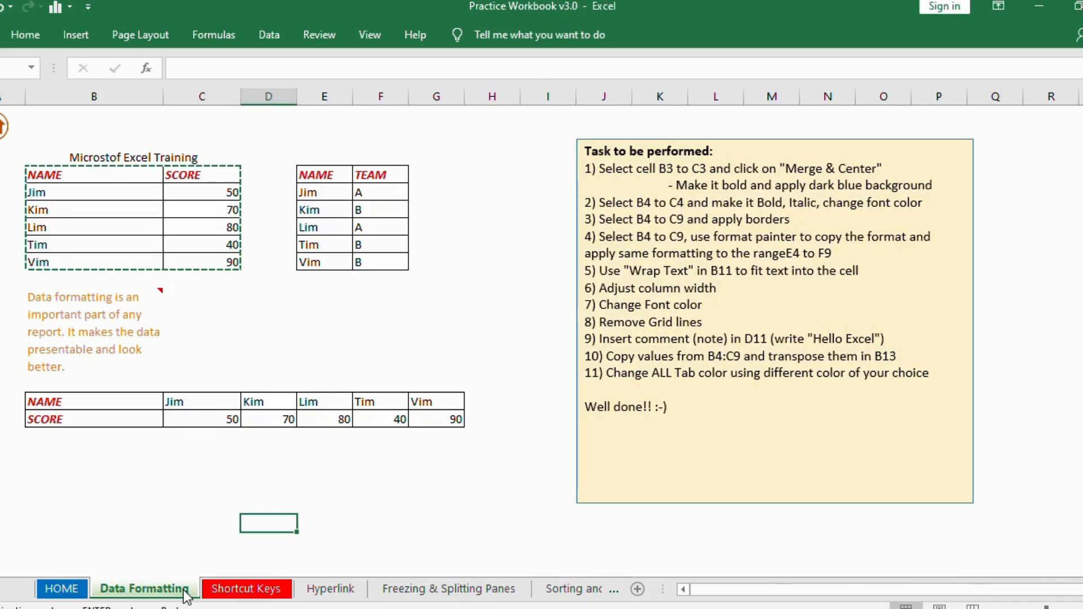